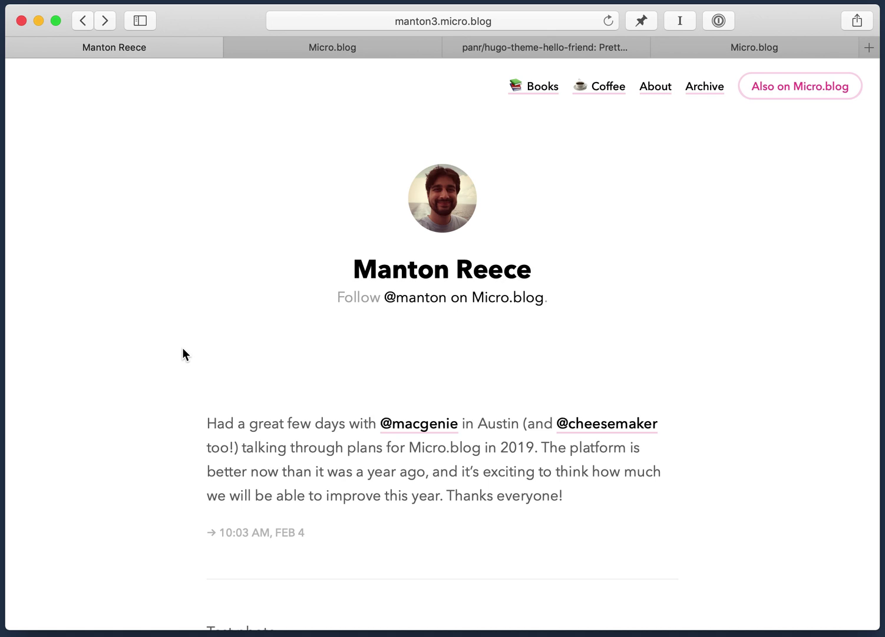
Scroll the Design settings past the theme thumbnails to Custom theme, then view the Hello Friend repo
{"action": "scroll", "coordinate": [183, 349], "scroll_direction": "down", "scroll_amount": 5}
{"action": "scroll", "coordinate": [183, 349], "scroll_direction": "up", "scroll_amount": 5}
{"action": "left_click", "coordinate": [354, 49]}
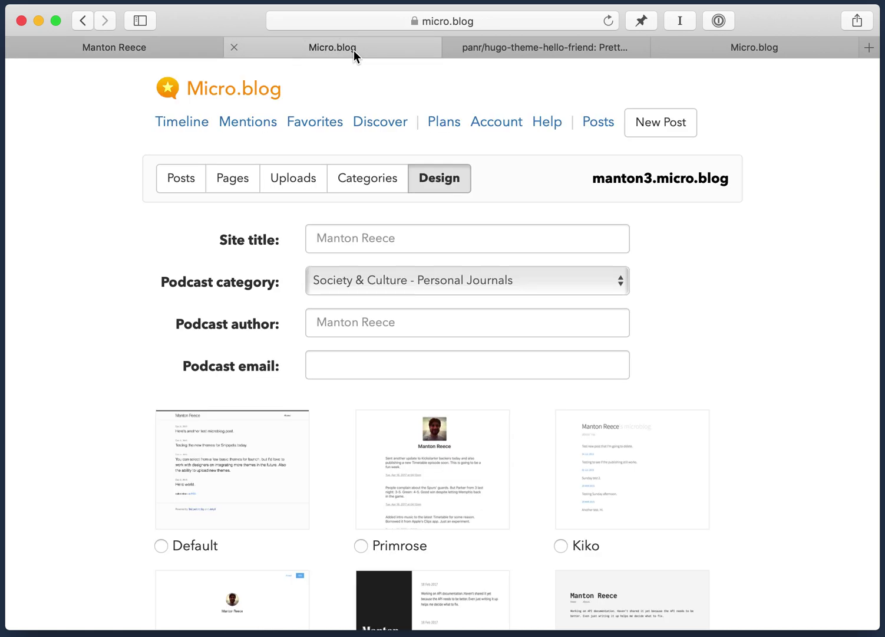
{"action": "scroll", "coordinate": [494, 330], "scroll_direction": "down", "scroll_amount": 3}
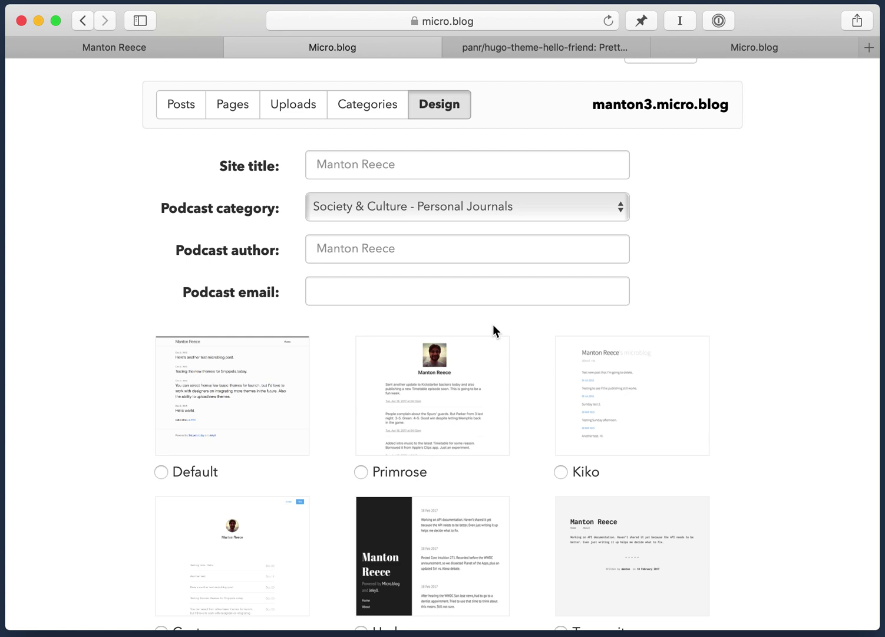
{"action": "scroll", "coordinate": [542, 349], "scroll_direction": "down", "scroll_amount": 6}
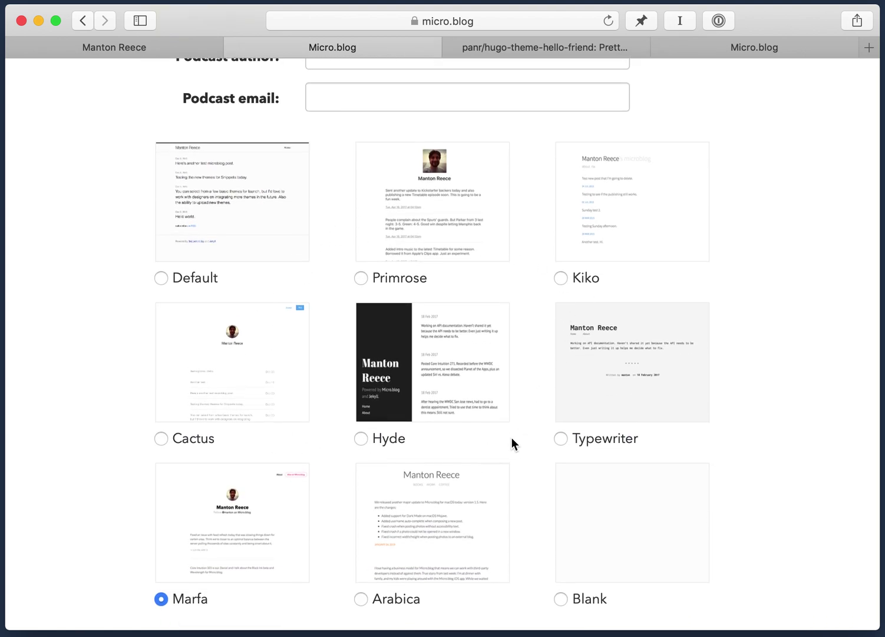
{"action": "scroll", "coordinate": [511, 438], "scroll_direction": "down", "scroll_amount": 4}
{"action": "scroll", "coordinate": [511, 436], "scroll_direction": "down", "scroll_amount": 3}
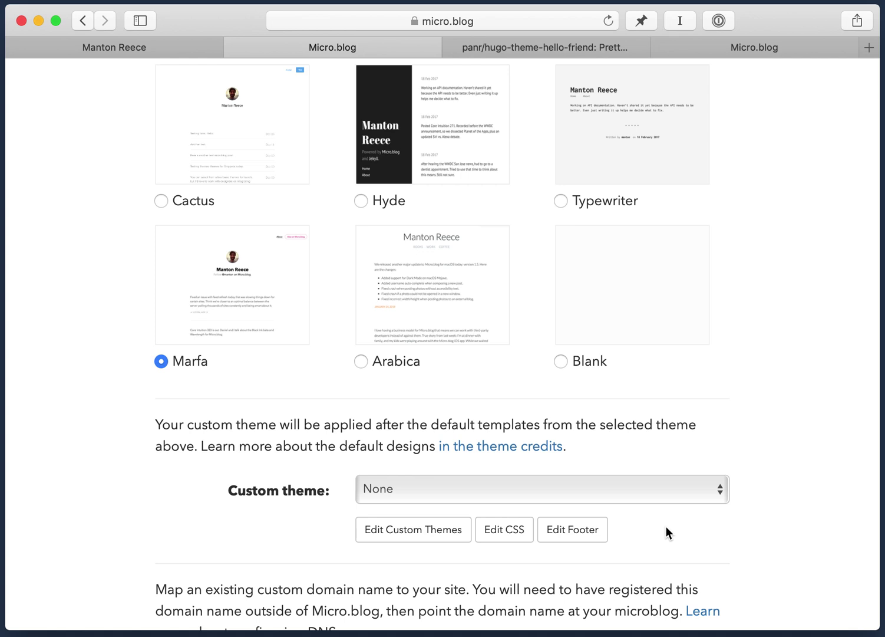
{"action": "left_click", "coordinate": [514, 44]}
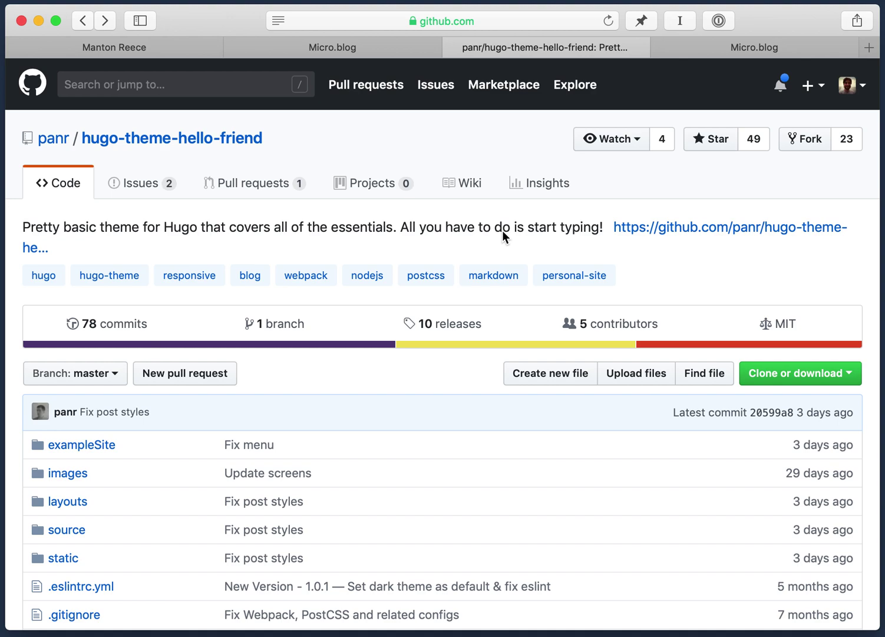
Read through the panr/hugo-theme-hello-friend README, then go back to Micro.blog's Design settings
{"action": "scroll", "coordinate": [503, 230], "scroll_direction": "down", "scroll_amount": 15}
{"action": "scroll", "coordinate": [502, 231], "scroll_direction": "down", "scroll_amount": 5}
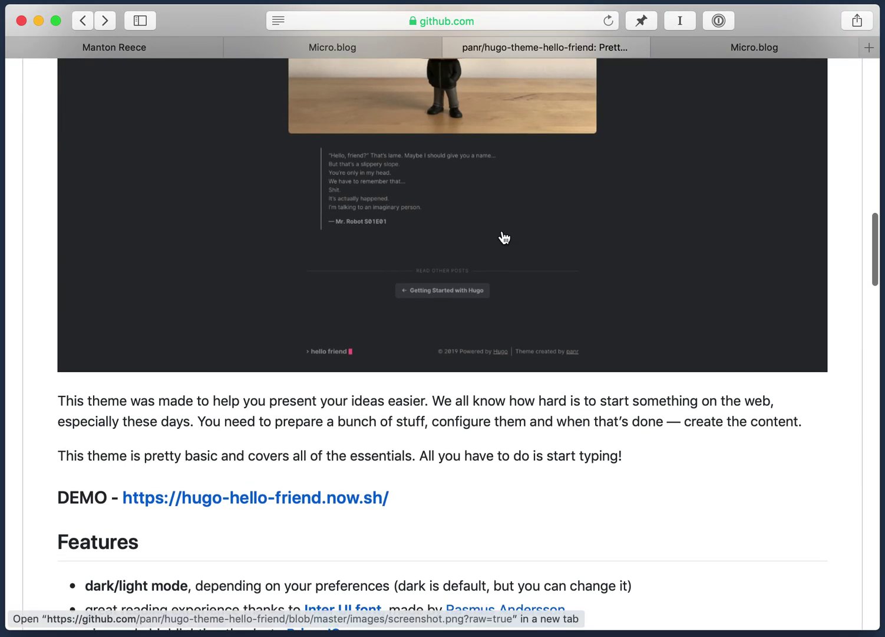
{"action": "scroll", "coordinate": [503, 236], "scroll_direction": "up", "scroll_amount": 20}
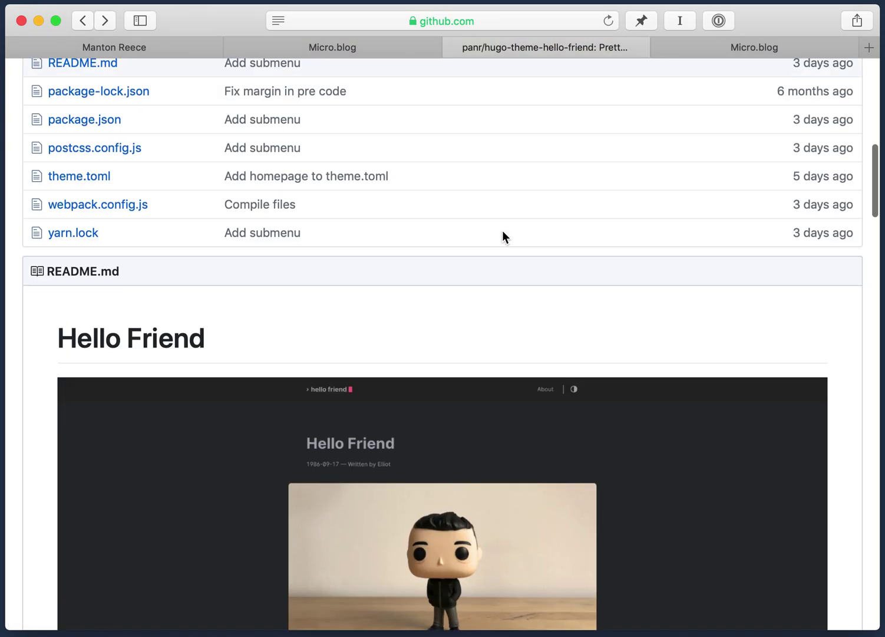
{"action": "scroll", "coordinate": [295, 288], "scroll_direction": "up", "scroll_amount": 3}
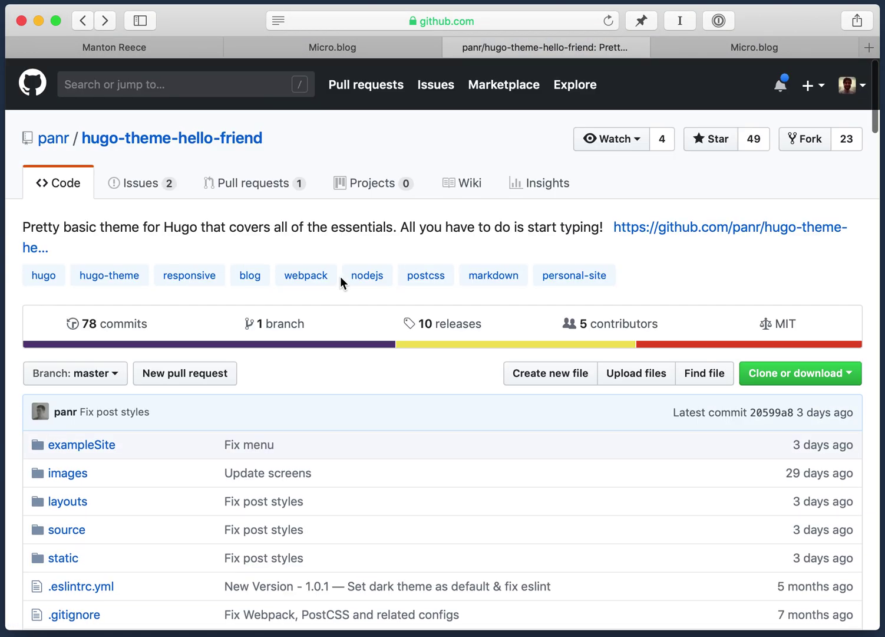
{"action": "left_click", "coordinate": [334, 47]}
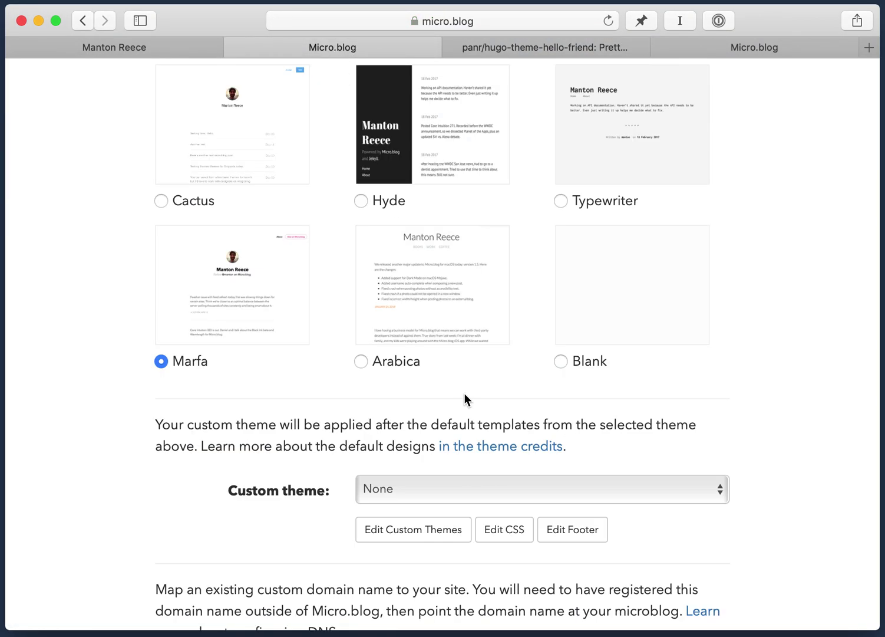
Select the Blank design and save it with Update Microblog Settings
{"action": "left_click", "coordinate": [621, 301]}
{"action": "scroll", "coordinate": [465, 325], "scroll_direction": "down", "scroll_amount": 5}
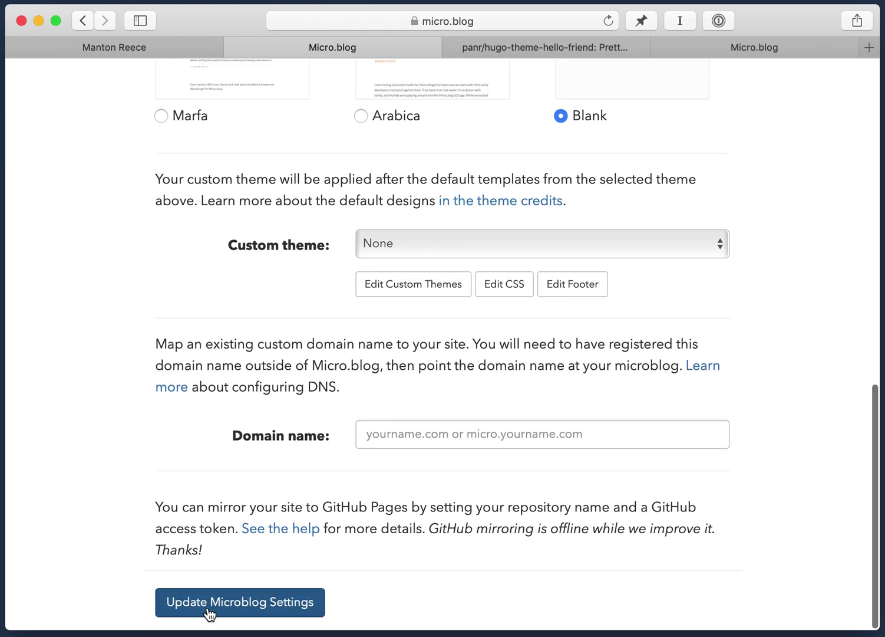
{"action": "left_click", "coordinate": [220, 603]}
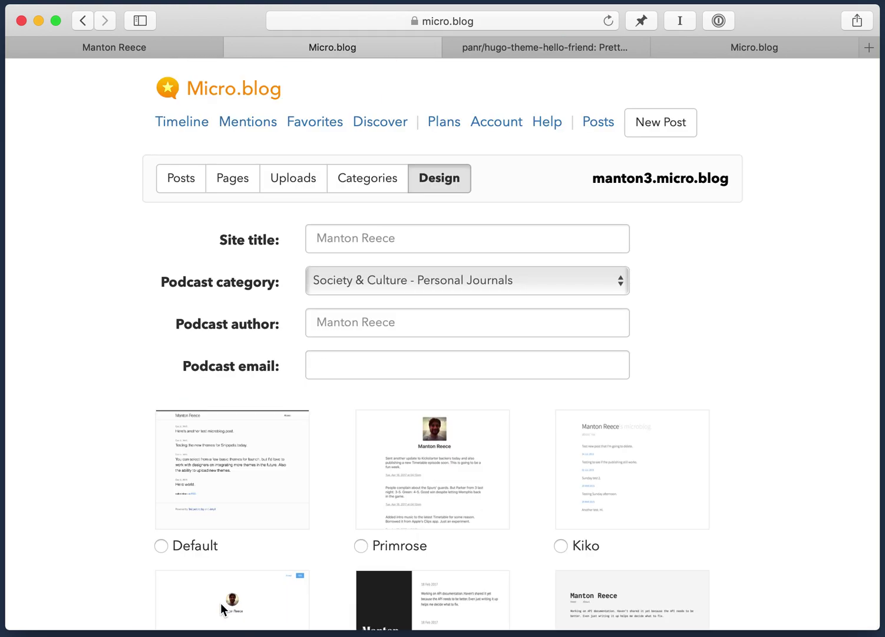
{"action": "scroll", "coordinate": [370, 479], "scroll_direction": "down", "scroll_amount": 10}
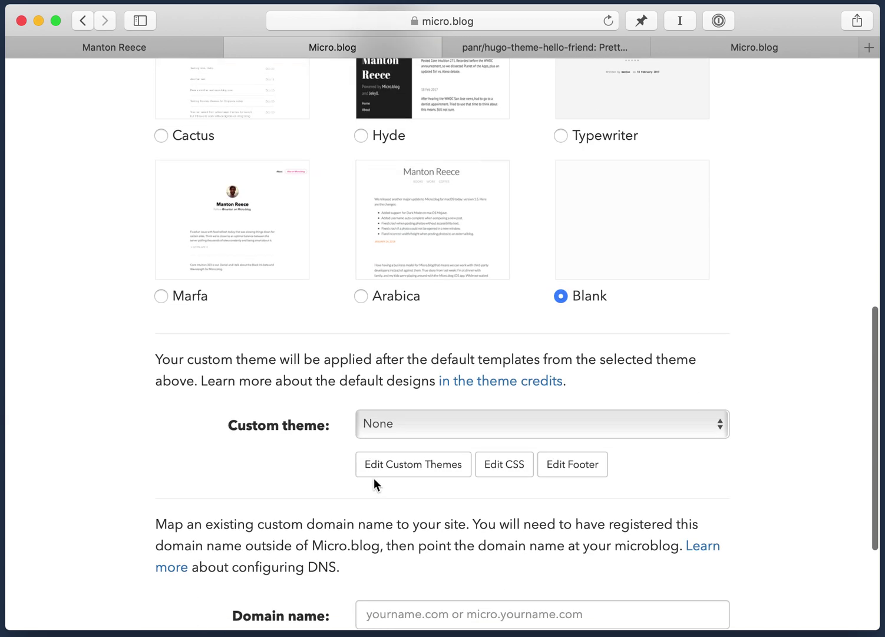
Add a new custom theme titled 'Hello Friend' cloned from the pasted GitHub repository URL
{"action": "left_click", "coordinate": [412, 469]}
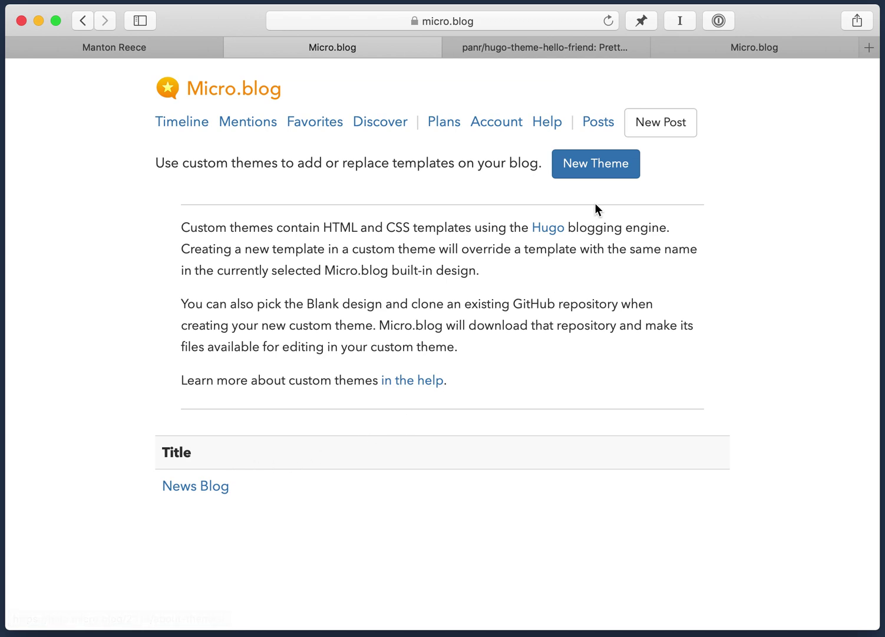
{"action": "left_click", "coordinate": [592, 172]}
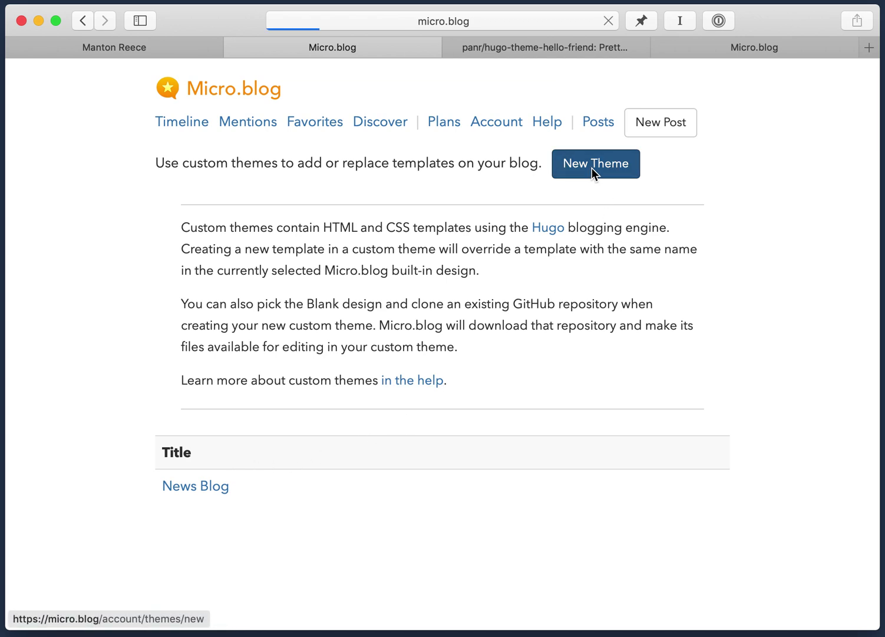
{"action": "left_click", "coordinate": [495, 204]}
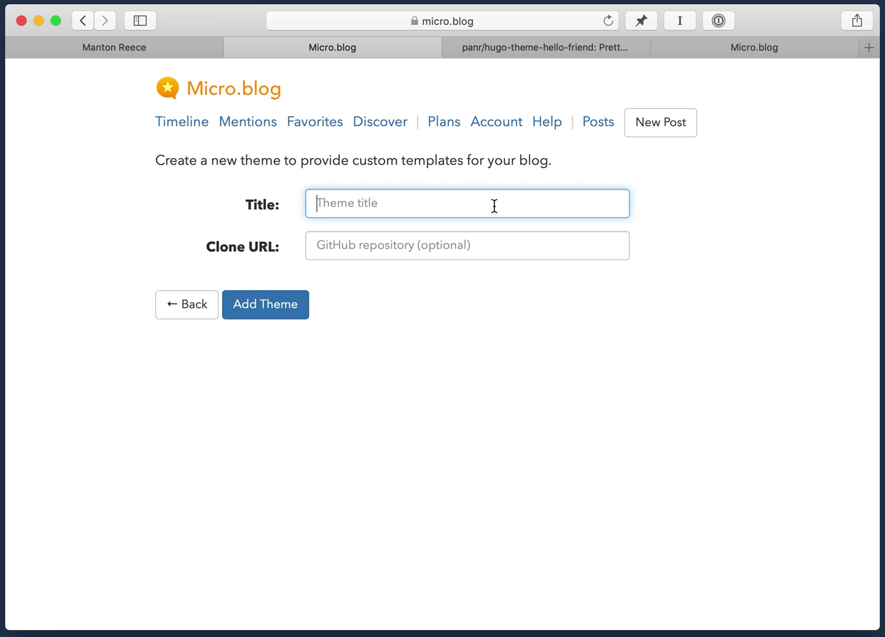
{"action": "type", "text": "Hello Friend"}
{"action": "left_click", "coordinate": [491, 244]}
{"action": "type", "text": "https://github.com/panr/hugo-theme-hello-friend"}
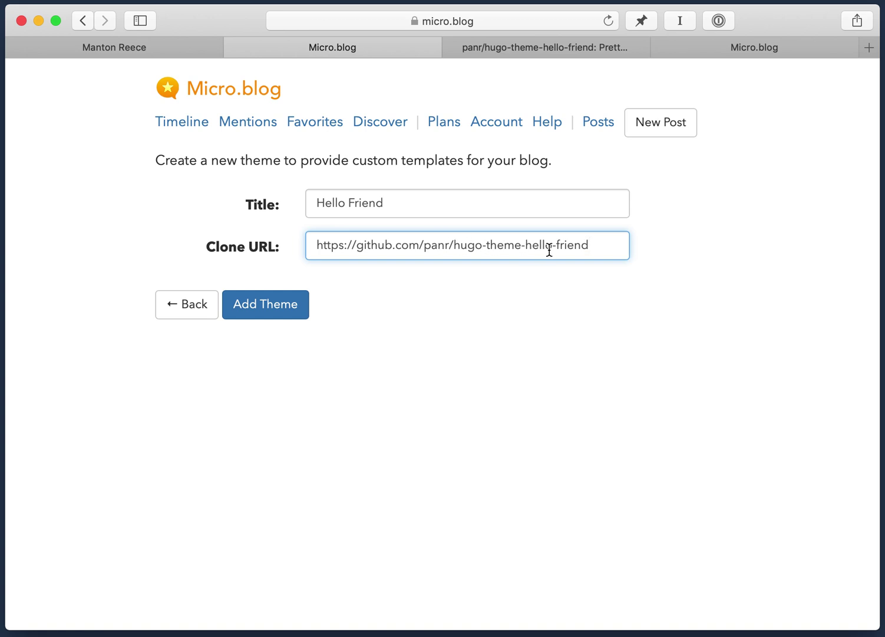
{"action": "left_click", "coordinate": [273, 306]}
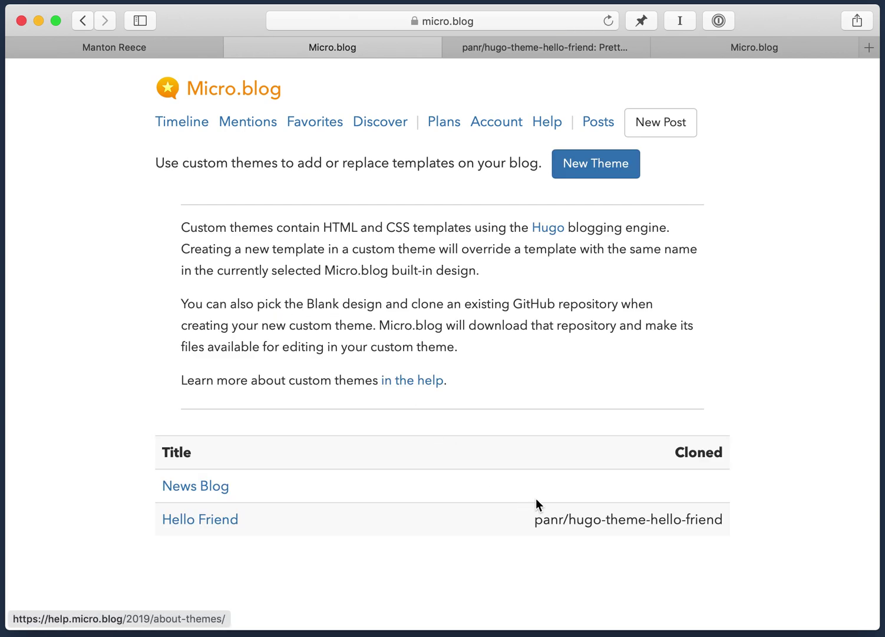
Open the new Hello Friend theme's template files
{"action": "left_click_drag", "start_coordinate": [542, 519], "coordinate": [703, 514]}
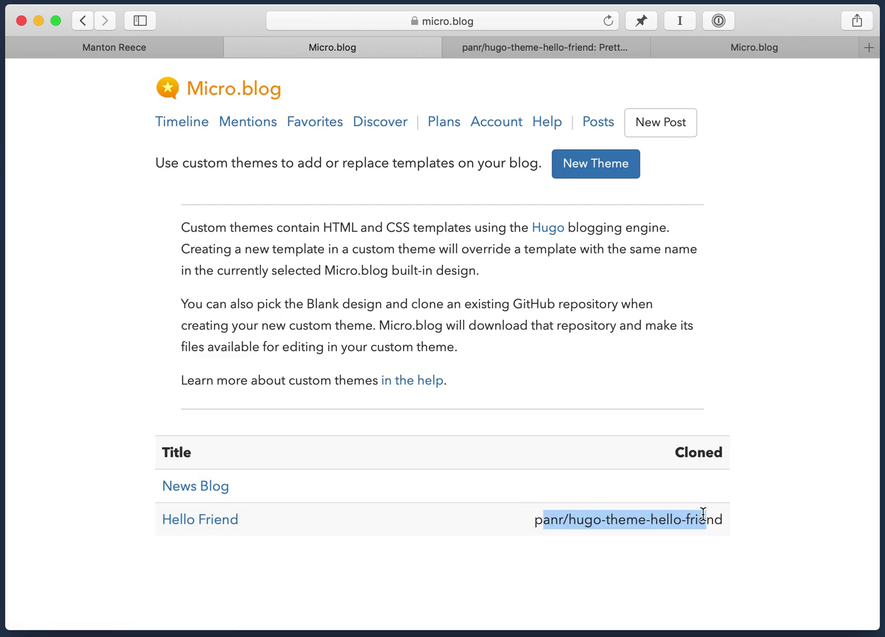
{"action": "left_click", "coordinate": [703, 514]}
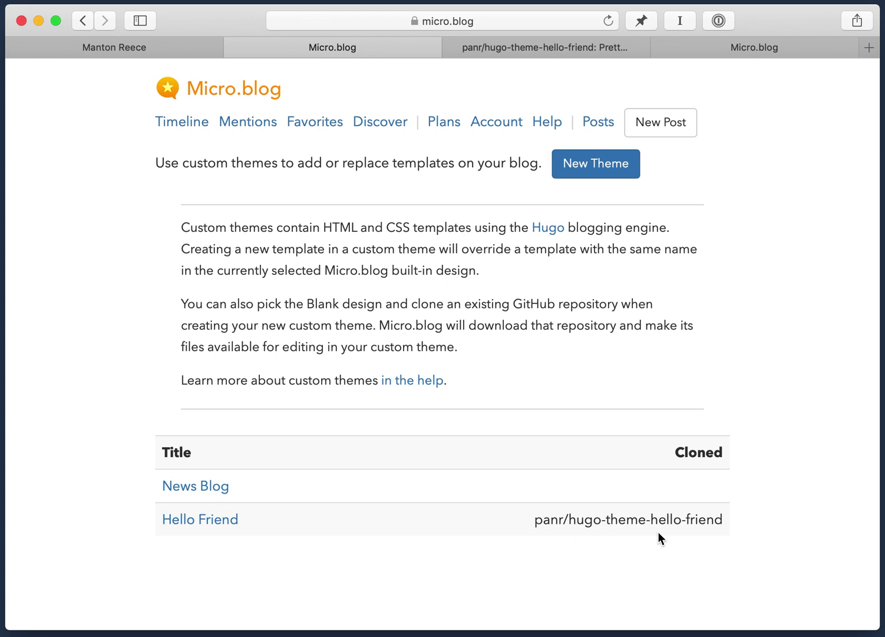
{"action": "left_click", "coordinate": [216, 522]}
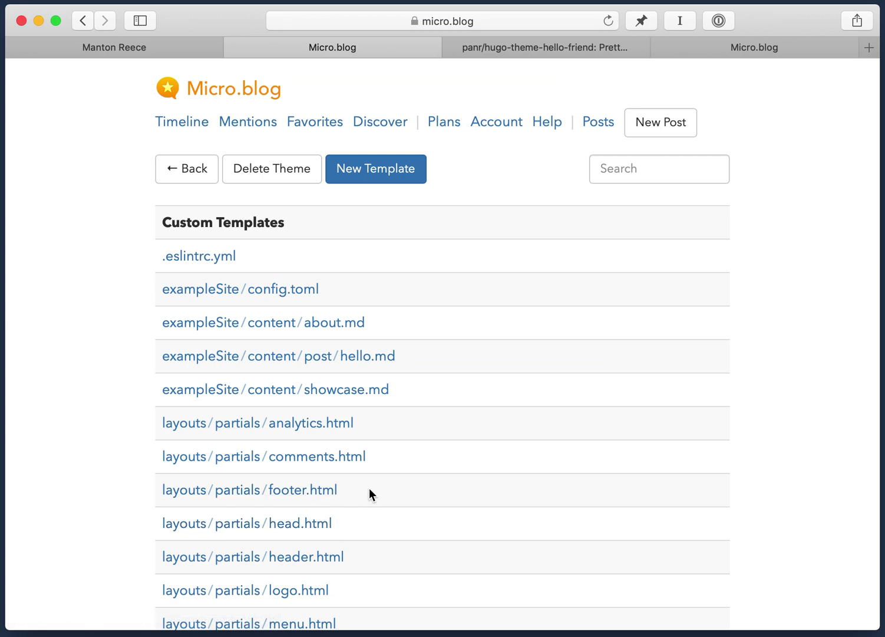
Look over the Hello Friend theme's template file list, then go to the Posts page
{"action": "scroll", "coordinate": [424, 507], "scroll_direction": "down", "scroll_amount": 3}
{"action": "scroll", "coordinate": [429, 510], "scroll_direction": "down", "scroll_amount": 5}
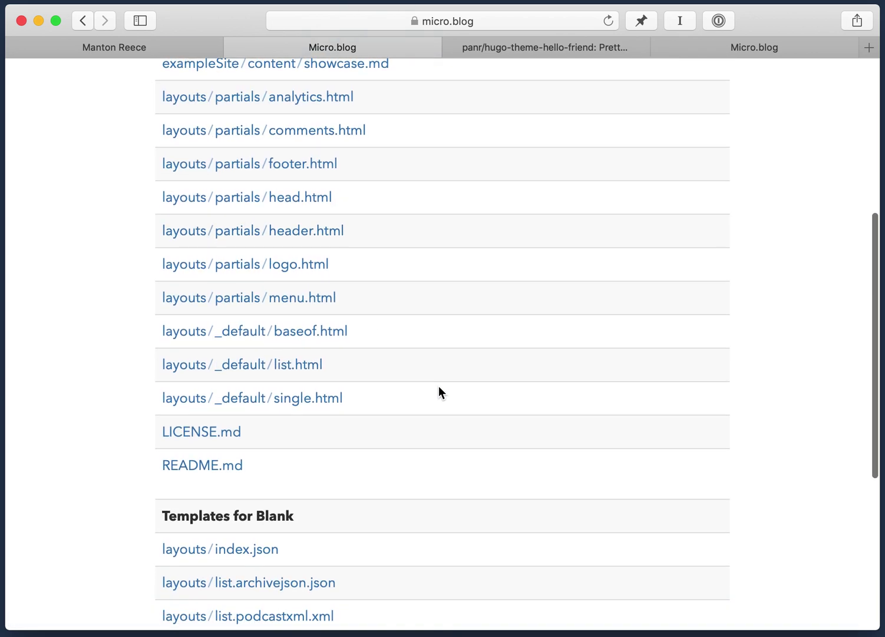
{"action": "scroll", "coordinate": [439, 387], "scroll_direction": "up", "scroll_amount": 8}
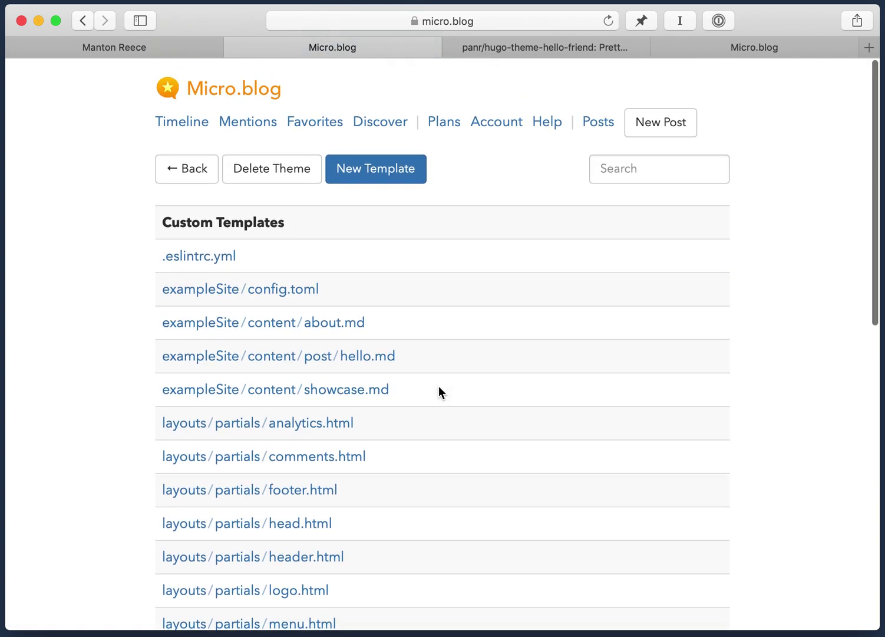
{"action": "scroll", "coordinate": [439, 385], "scroll_direction": "down", "scroll_amount": 15}
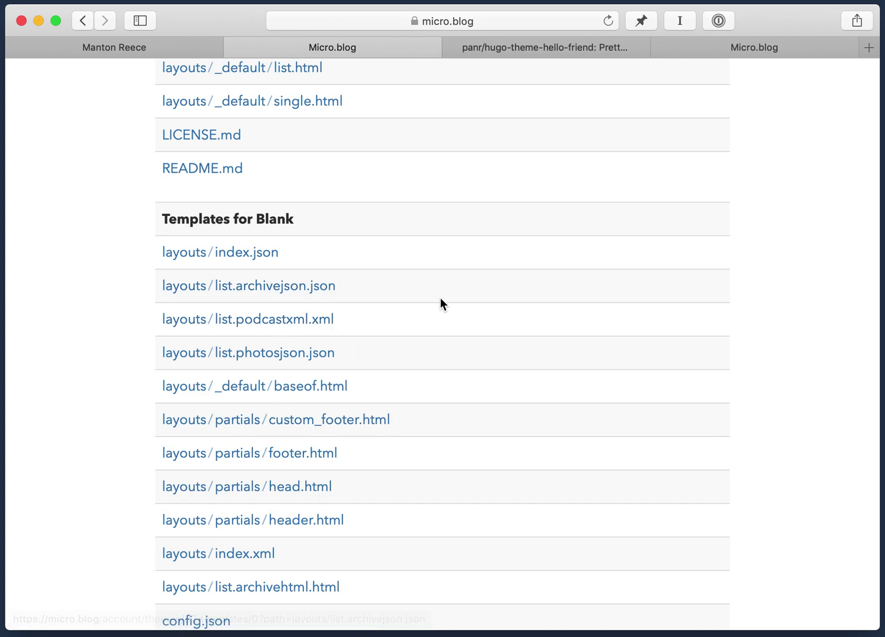
{"action": "scroll", "coordinate": [440, 298], "scroll_direction": "up", "scroll_amount": 15}
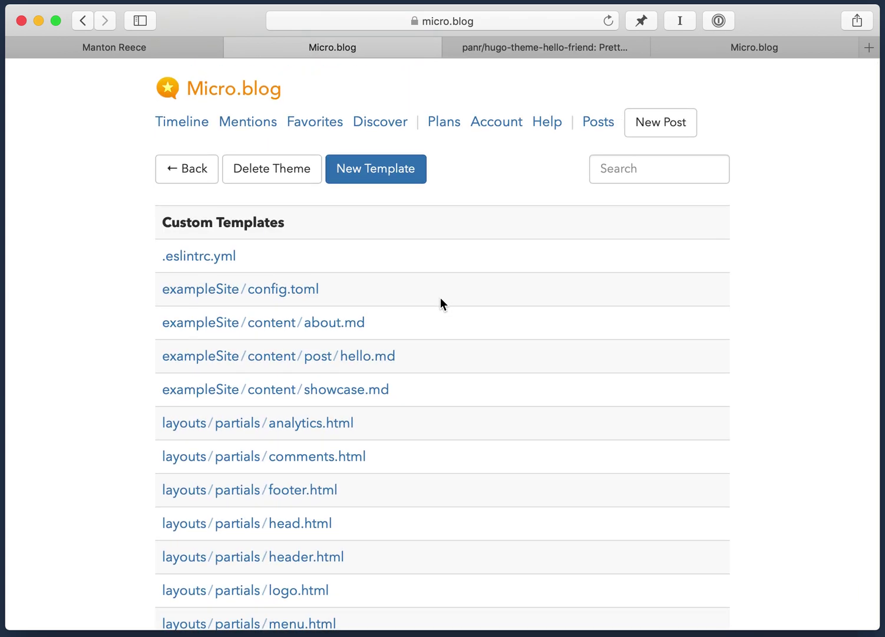
{"action": "left_click", "coordinate": [595, 122]}
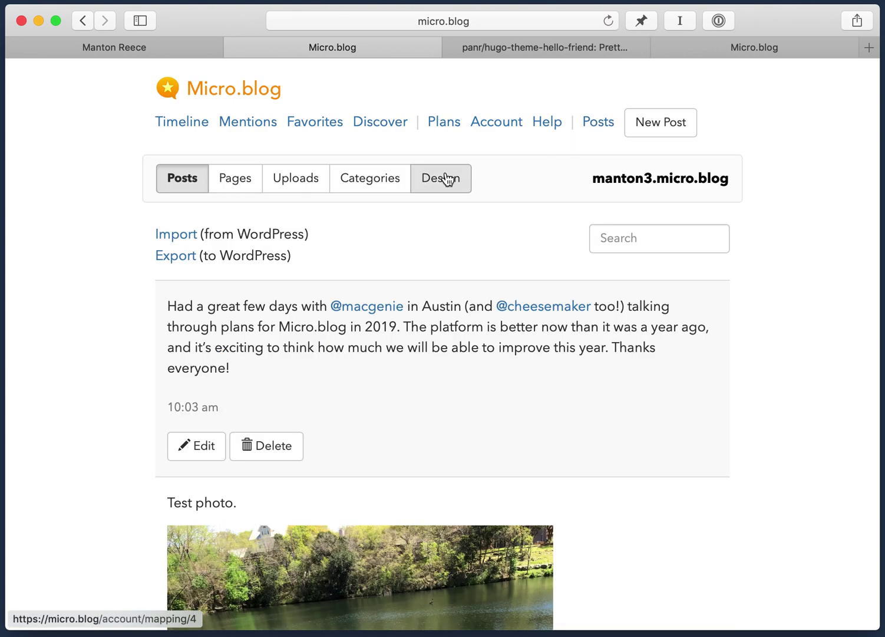
Choose Hello Friend in the Custom theme dropdown and save with Update Microblog Settings
{"action": "left_click", "coordinate": [447, 178]}
{"action": "scroll", "coordinate": [489, 384], "scroll_direction": "down", "scroll_amount": 10}
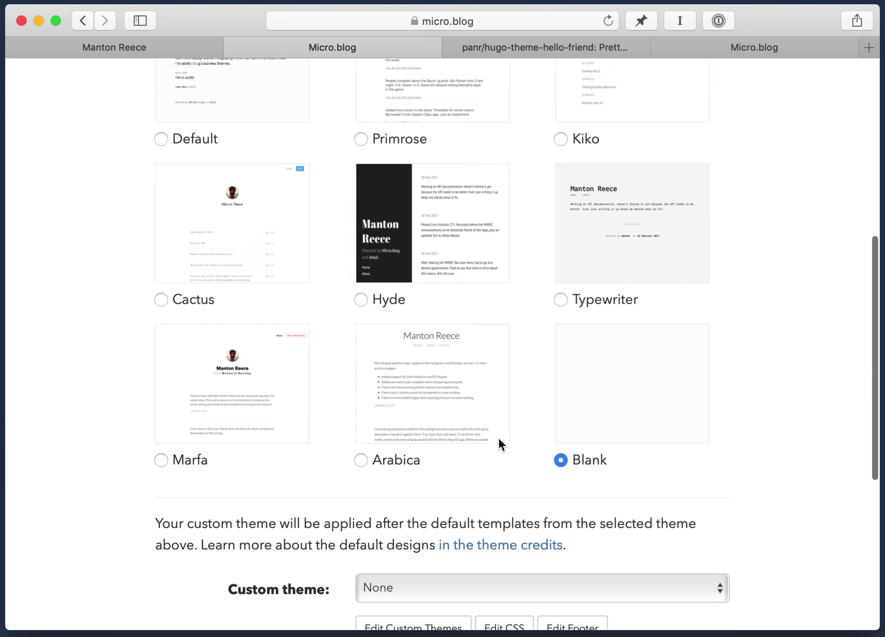
{"action": "scroll", "coordinate": [498, 438], "scroll_direction": "down", "scroll_amount": 5}
{"action": "left_click", "coordinate": [473, 381]}
{"action": "left_click", "coordinate": [474, 423]}
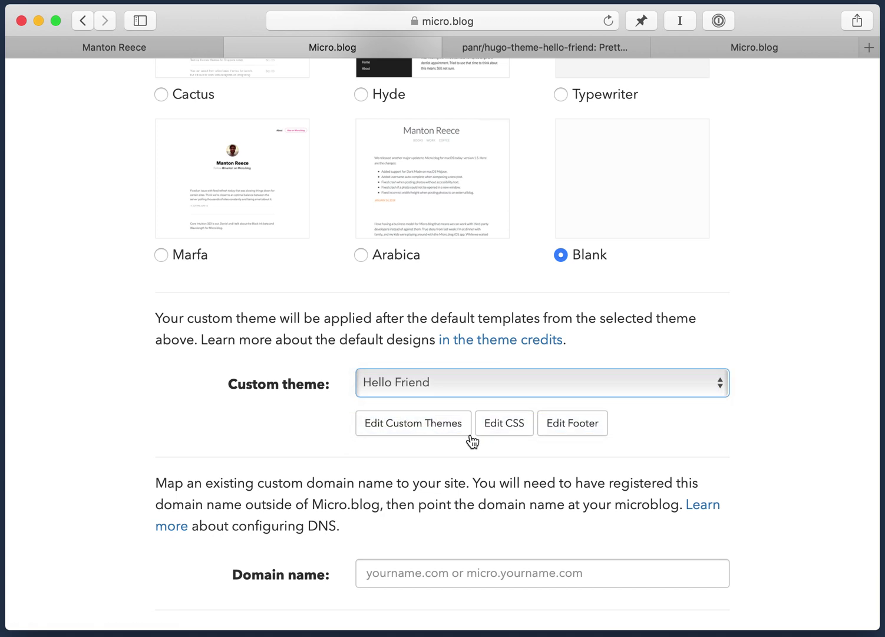
{"action": "scroll", "coordinate": [462, 477], "scroll_direction": "down", "scroll_amount": 3}
{"action": "left_click", "coordinate": [270, 607]}
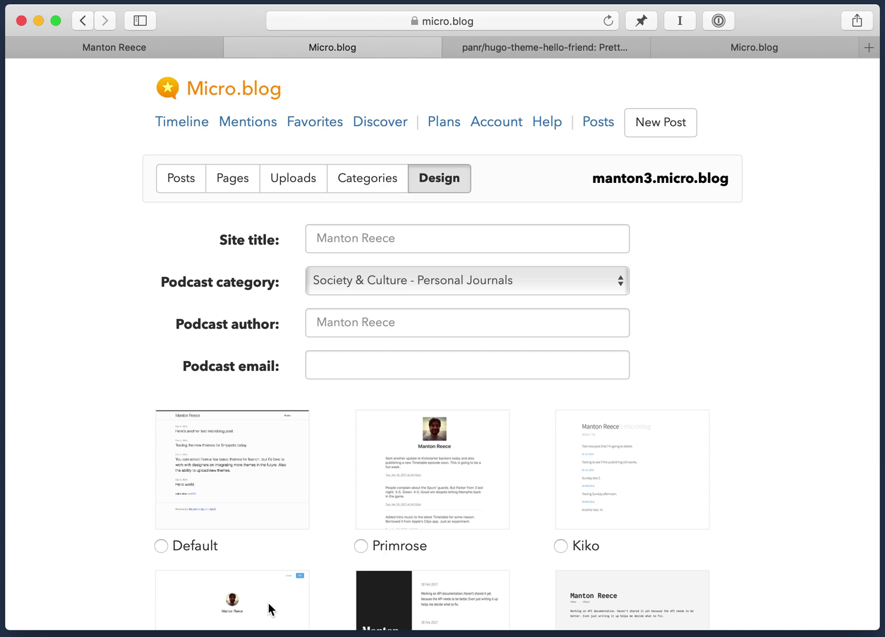
{"action": "left_click", "coordinate": [136, 47]}
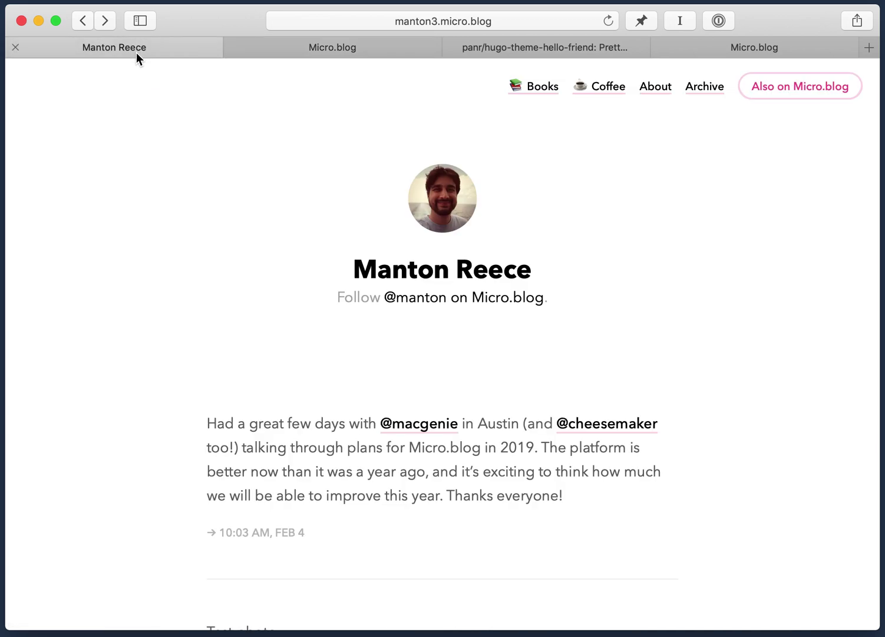
Reload the live blog to see the dark Hello Friend theme, then return to the repository
{"action": "key", "text": "super+r"}
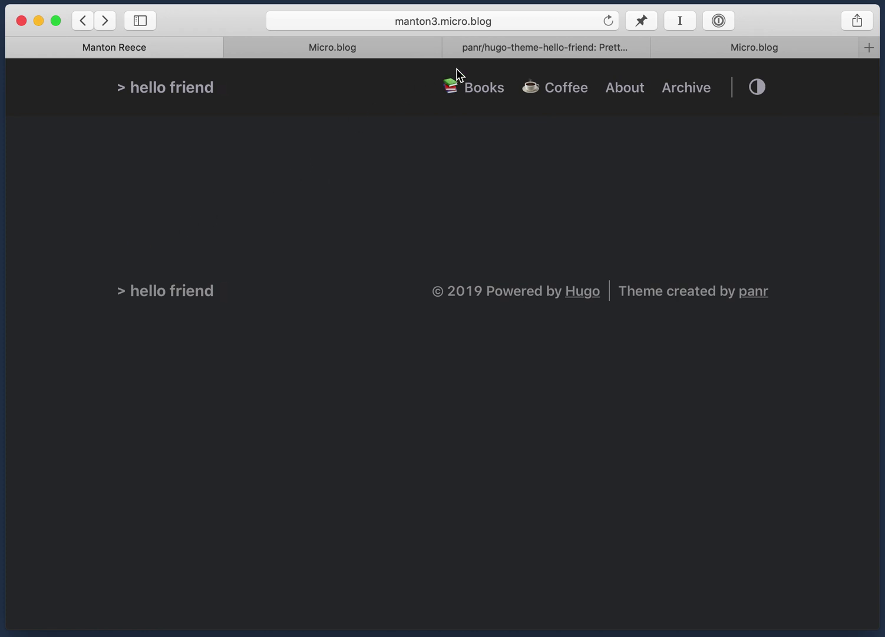
{"action": "left_click", "coordinate": [508, 47]}
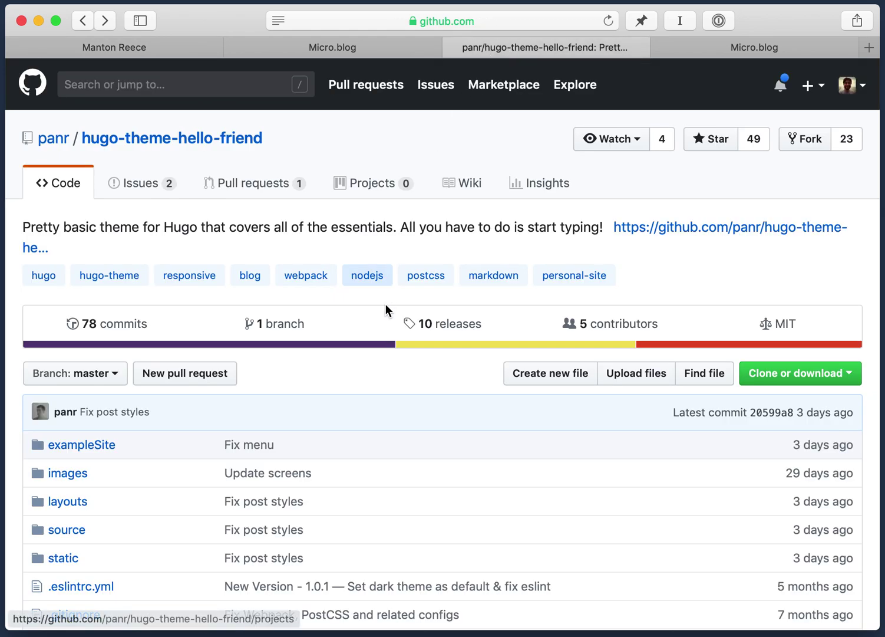
Open exampleSite/config.toml and highlight the contentTypeName = "post" line under params
{"action": "scroll", "coordinate": [397, 424], "scroll_direction": "down", "scroll_amount": 5}
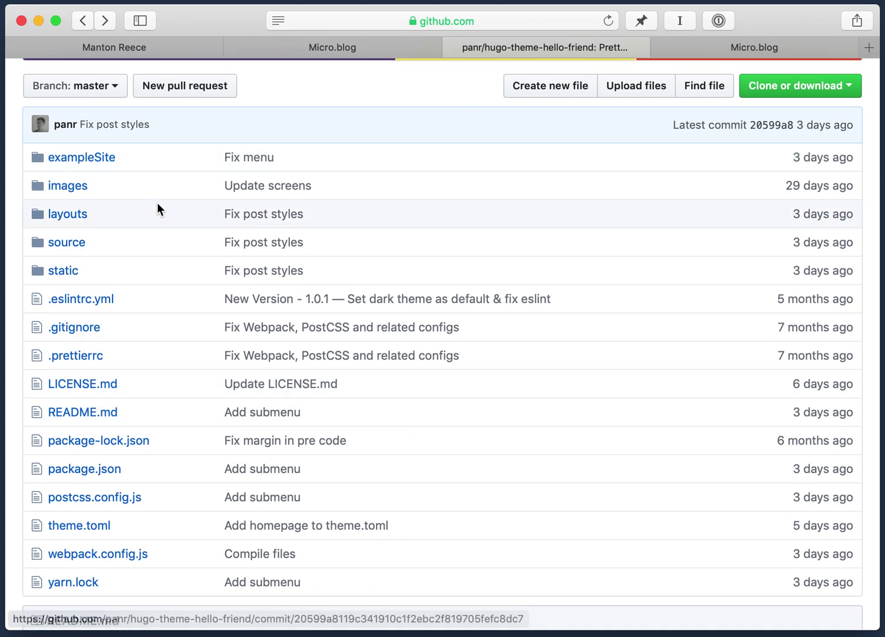
{"action": "left_click", "coordinate": [98, 159]}
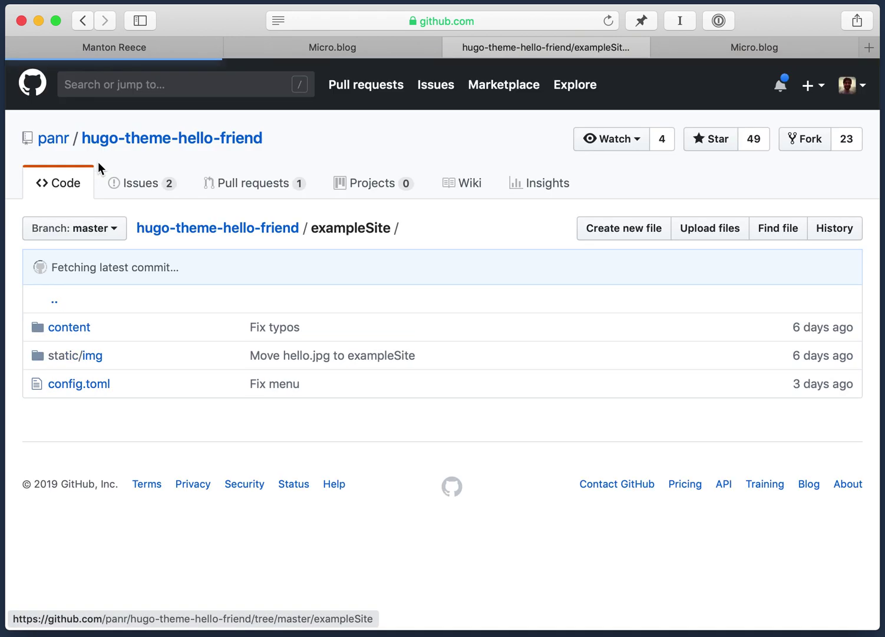
{"action": "left_click", "coordinate": [93, 390]}
{"action": "scroll", "coordinate": [168, 498], "scroll_direction": "down", "scroll_amount": 5}
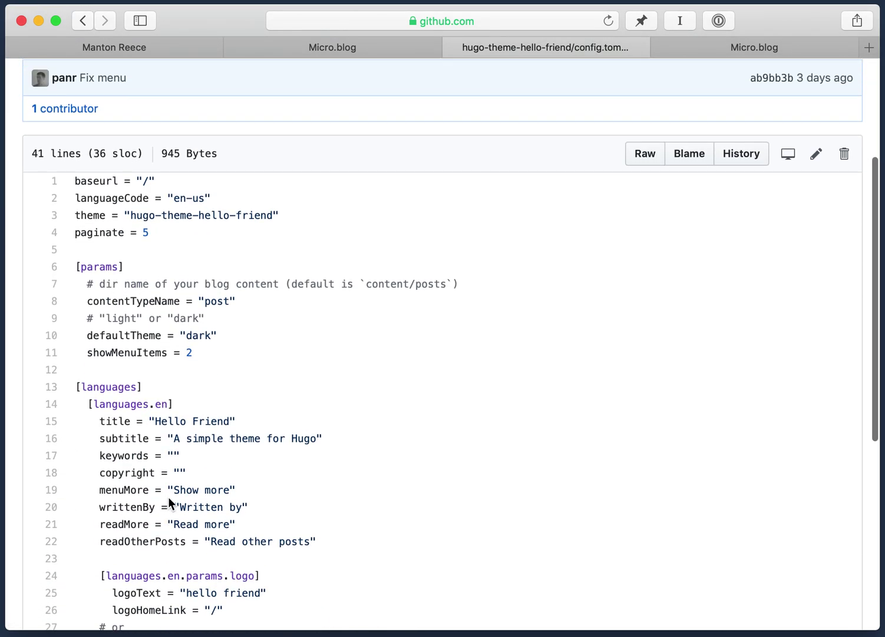
{"action": "scroll", "coordinate": [168, 497], "scroll_direction": "up", "scroll_amount": 4}
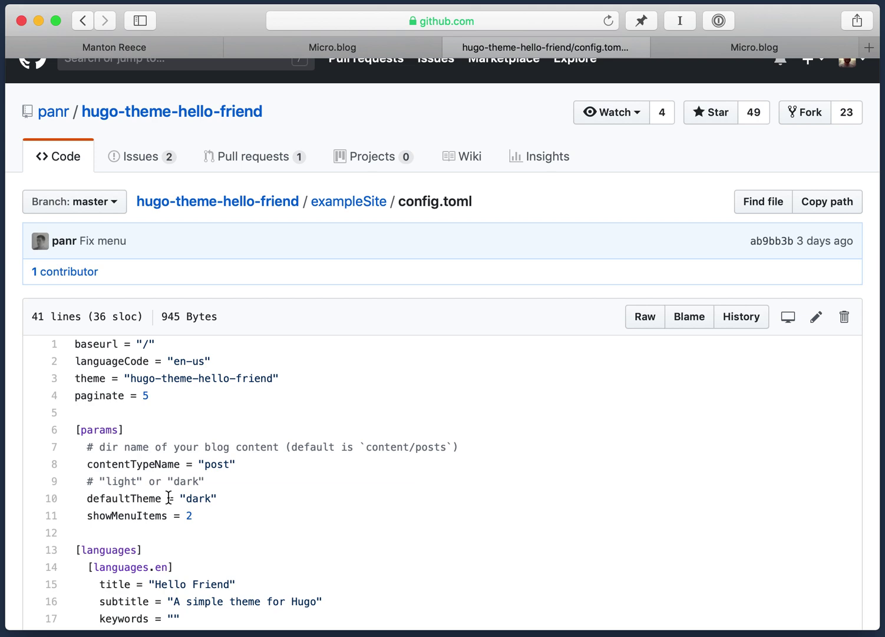
{"action": "left_click_drag", "start_coordinate": [87, 463], "coordinate": [239, 463]}
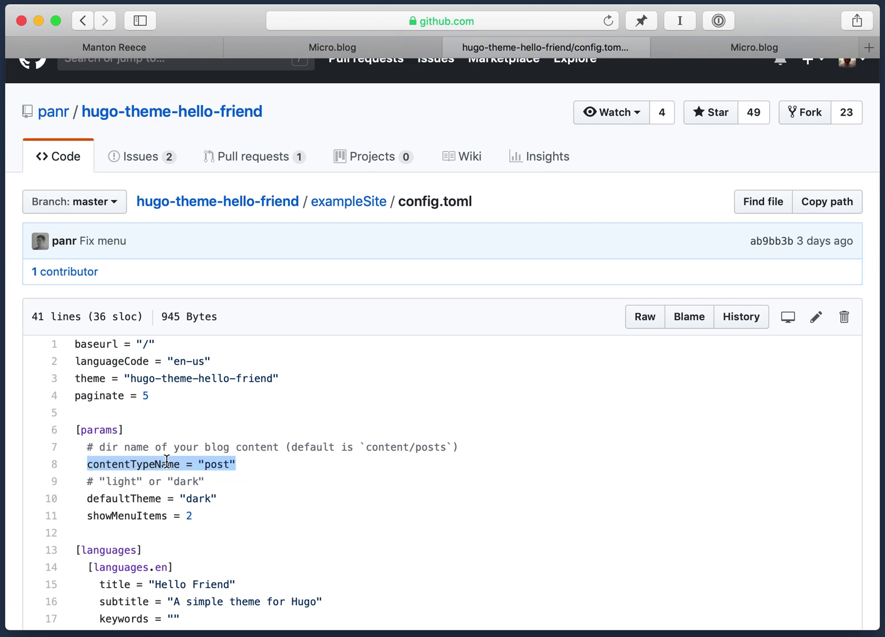
{"action": "left_click", "coordinate": [243, 462]}
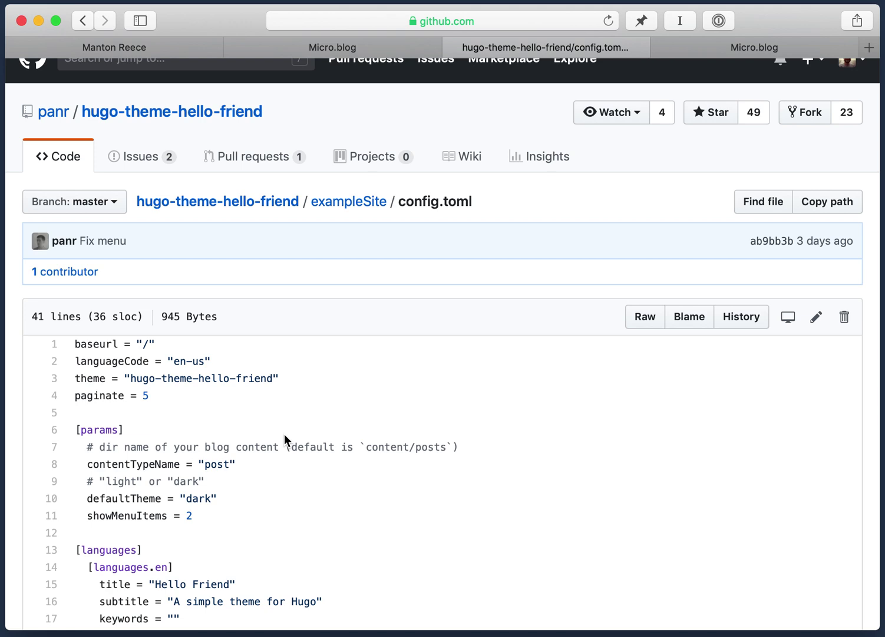
Copy the params JSON and open the Hello Friend theme's template files
{"action": "left_click", "coordinate": [741, 49]}
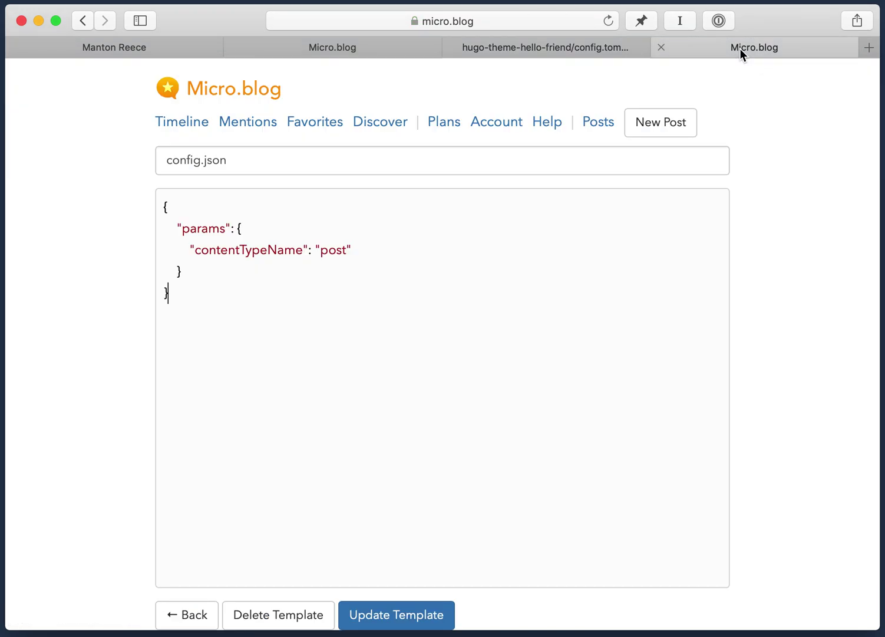
{"action": "key", "text": "super+a"}
{"action": "key", "text": "super+c"}
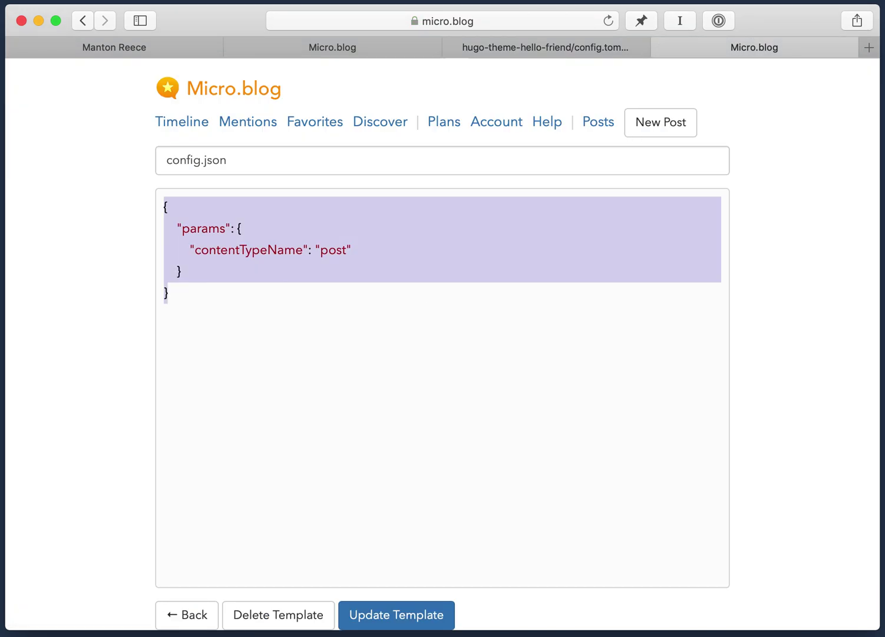
{"action": "left_click", "coordinate": [309, 380]}
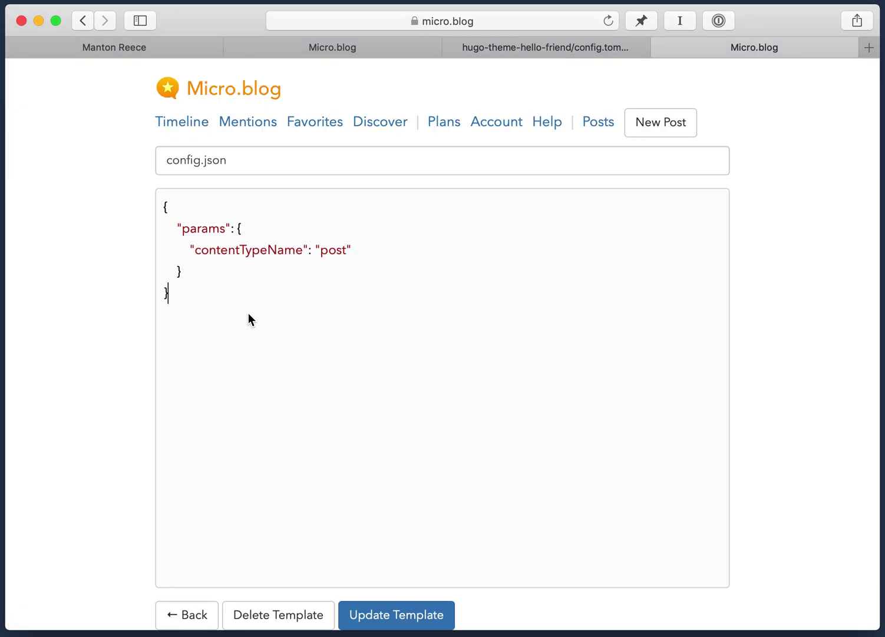
{"action": "left_click", "coordinate": [292, 47]}
{"action": "scroll", "coordinate": [440, 264], "scroll_direction": "down", "scroll_amount": 10}
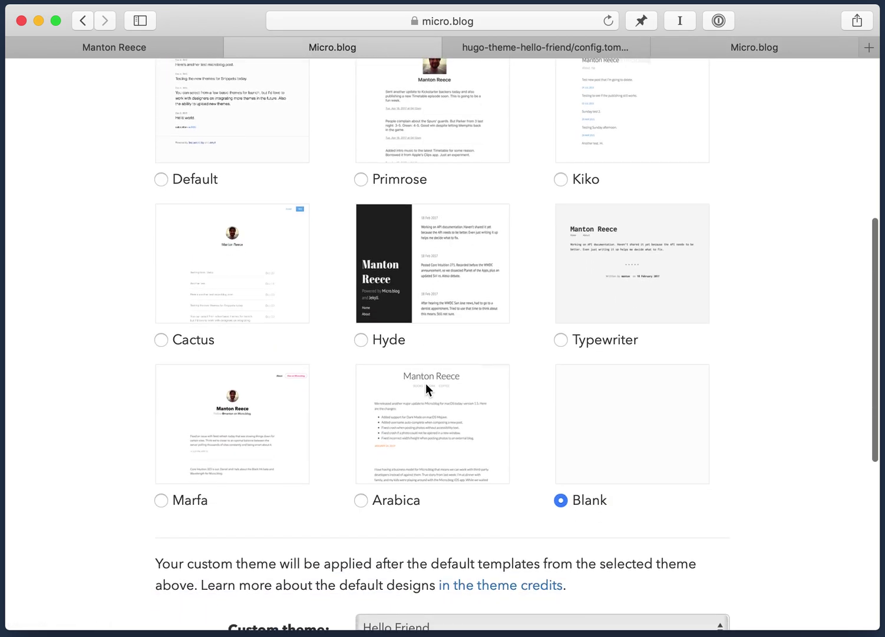
{"action": "left_click", "coordinate": [401, 437]}
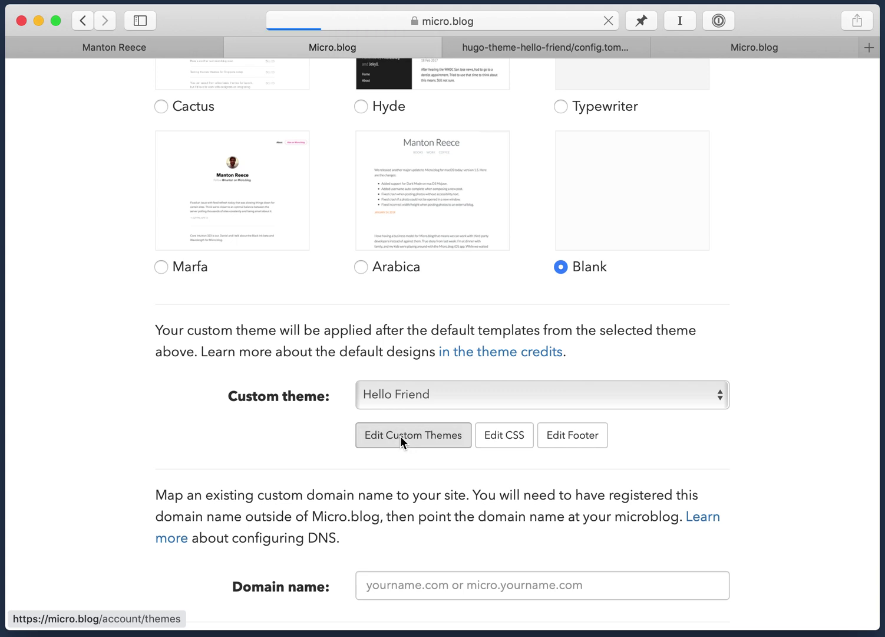
{"action": "left_click", "coordinate": [223, 523]}
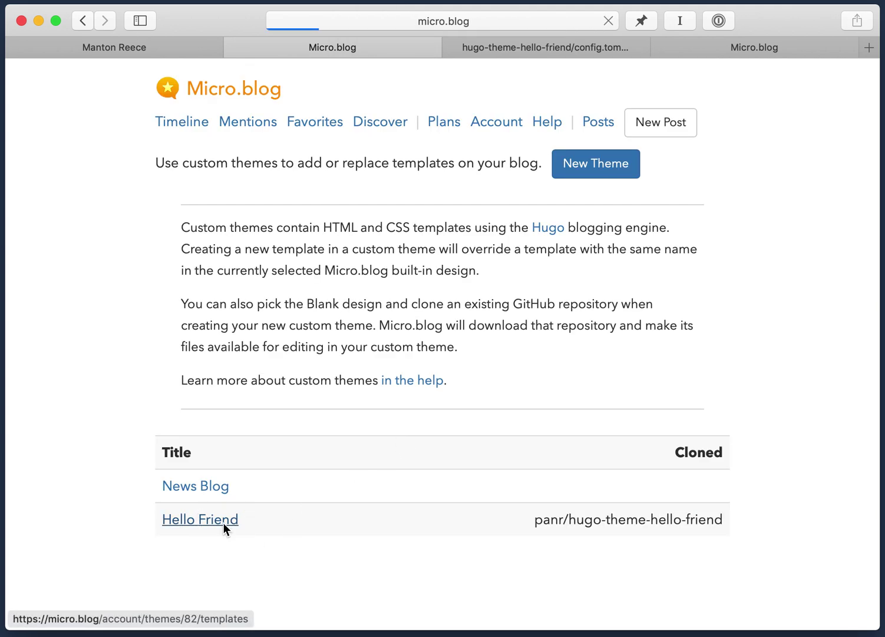
Create a config.json template with the pasted params, contentTypeName "post", and save it
{"action": "left_click", "coordinate": [358, 177]}
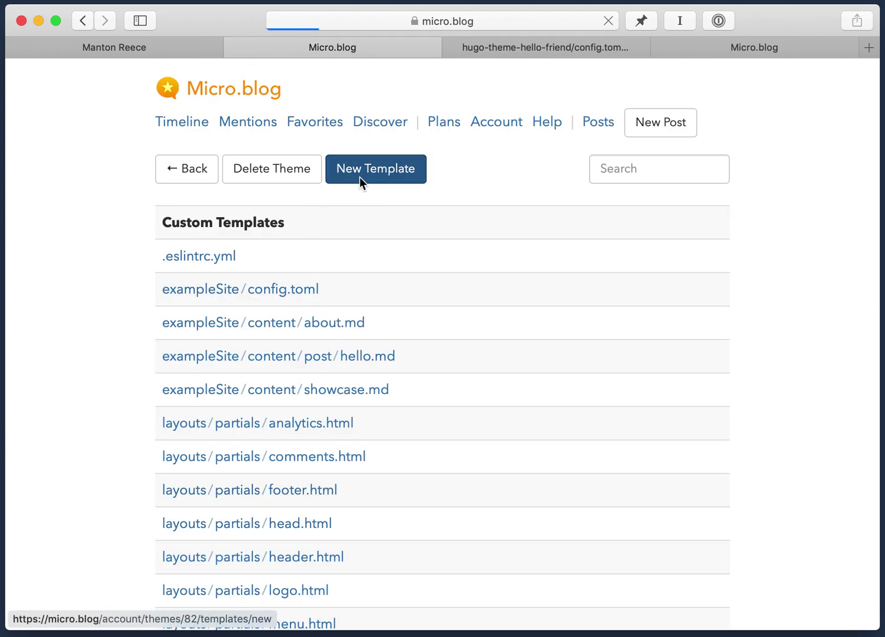
{"action": "left_click", "coordinate": [326, 163]}
{"action": "type", "text": "config.json"}
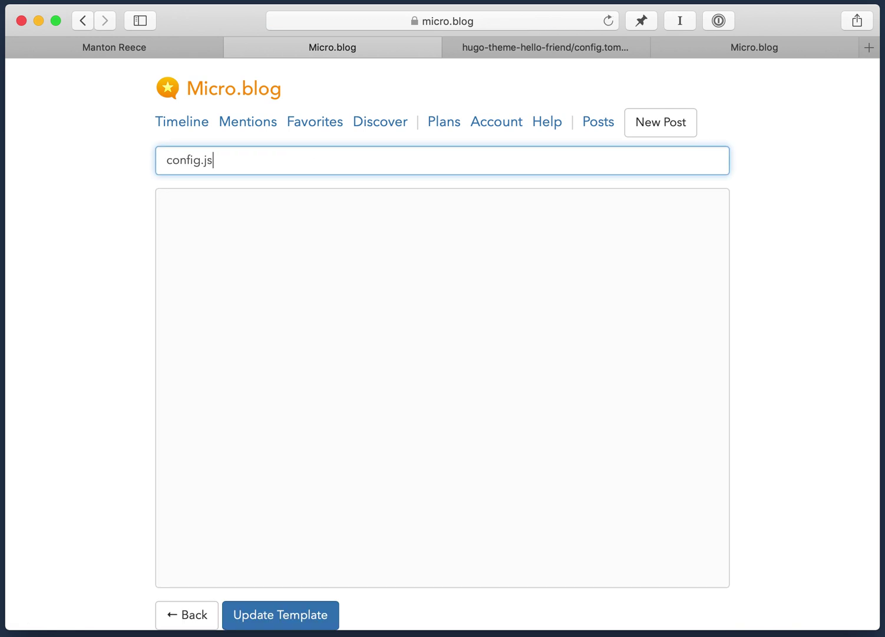
{"action": "left_click", "coordinate": [341, 223]}
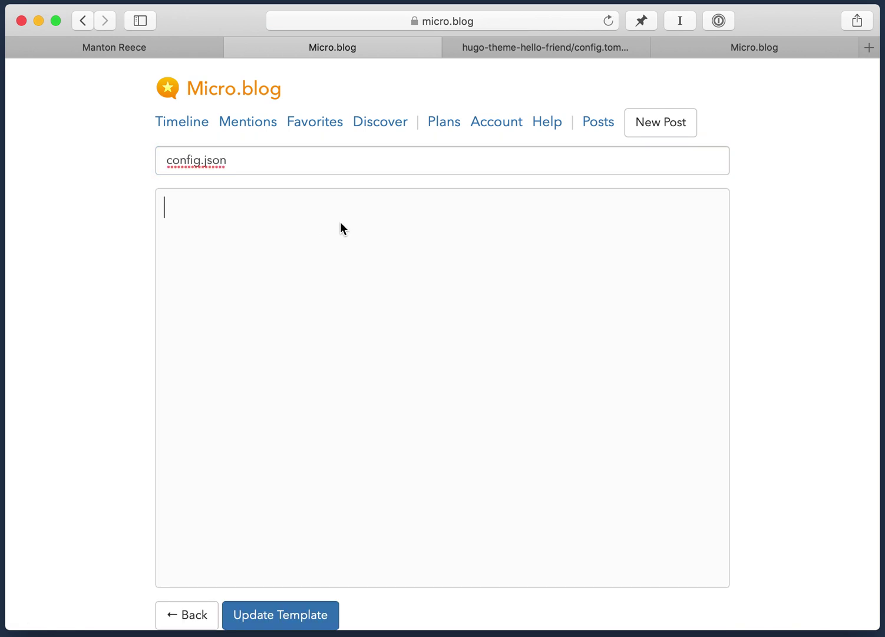
{"action": "key", "text": "super+v"}
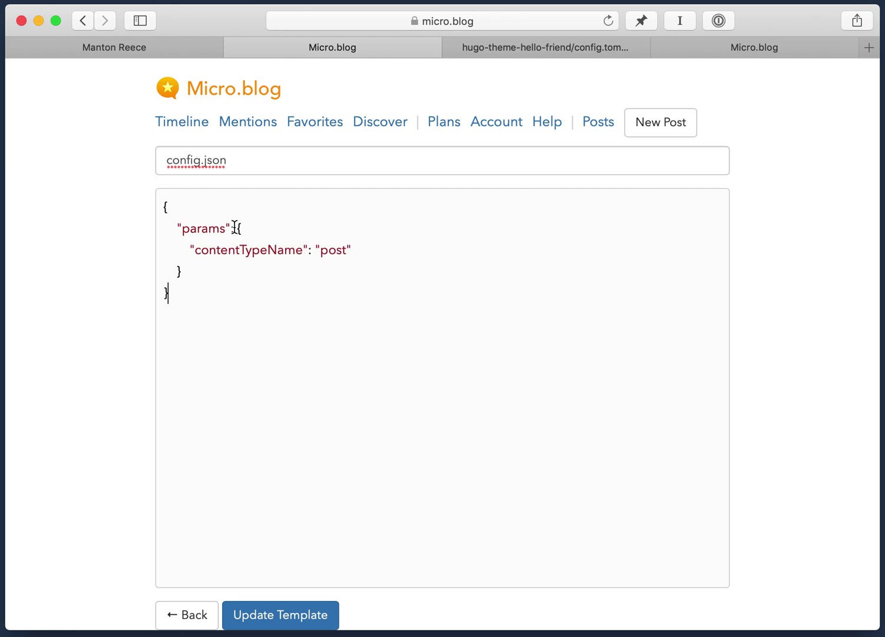
{"action": "double_click", "coordinate": [209, 227]}
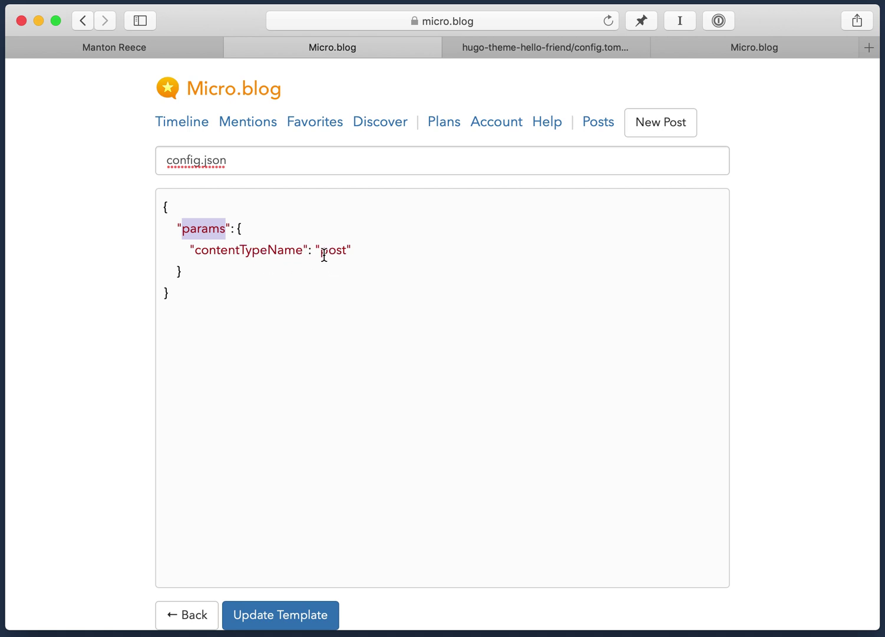
{"action": "left_click", "coordinate": [328, 294]}
{"action": "double_click", "coordinate": [276, 250]}
{"action": "left_click_drag", "start_coordinate": [276, 250], "coordinate": [358, 249]}
{"action": "left_click", "coordinate": [359, 250]}
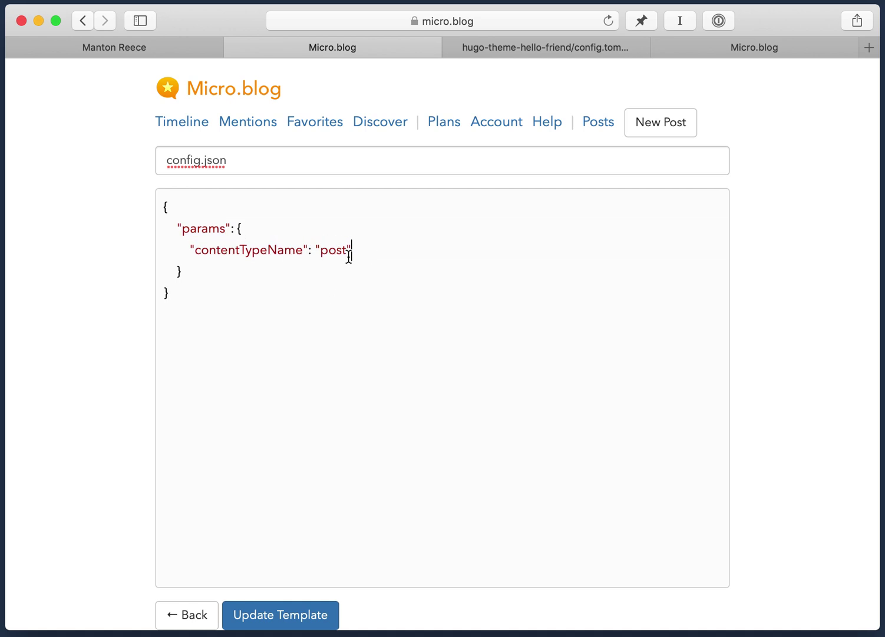
{"action": "left_click", "coordinate": [284, 614]}
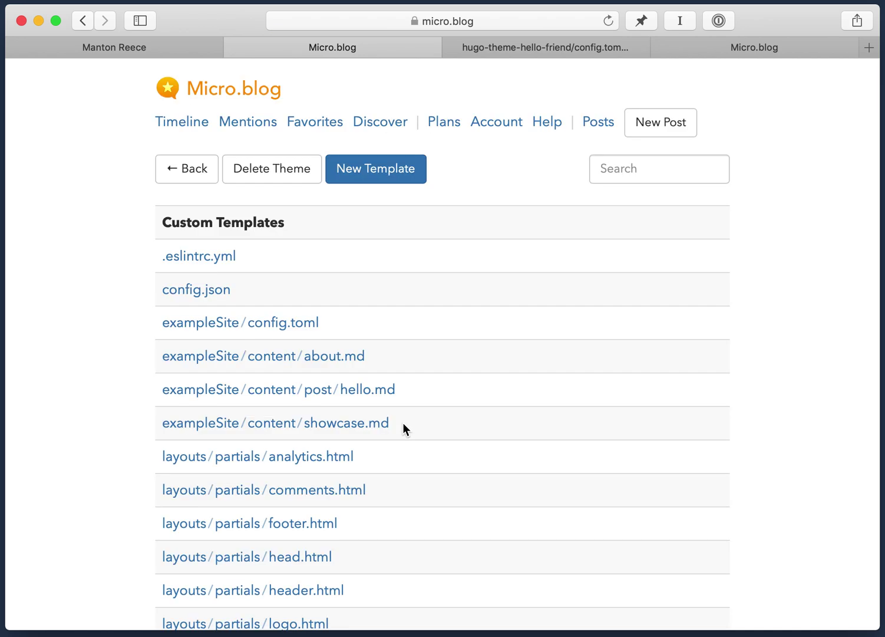
Reload the live blog and open the 2019-02-04 post
{"action": "left_click", "coordinate": [165, 47]}
{"action": "key", "text": "super+r"}
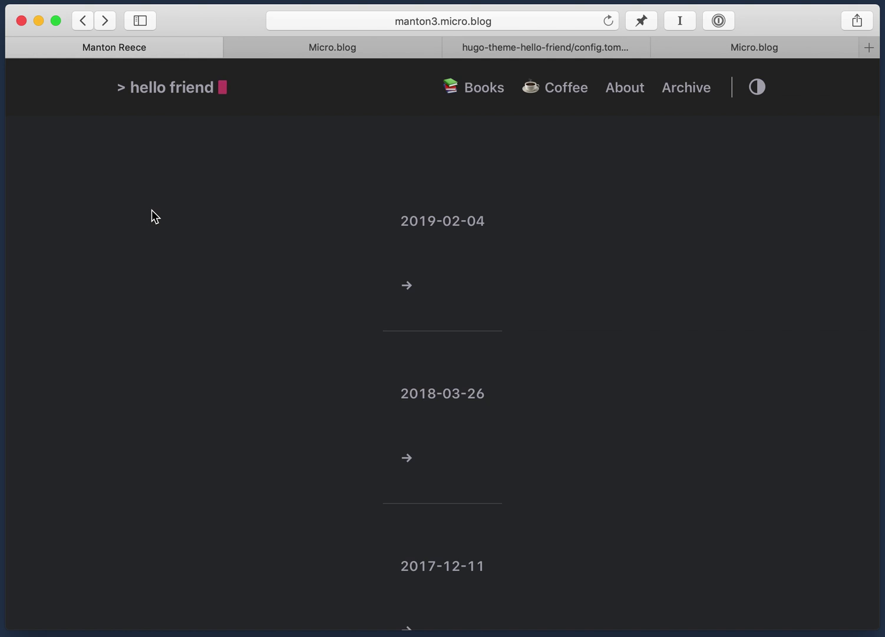
{"action": "scroll", "coordinate": [326, 332], "scroll_direction": "down", "scroll_amount": 3}
{"action": "scroll", "coordinate": [325, 332], "scroll_direction": "down", "scroll_amount": 5}
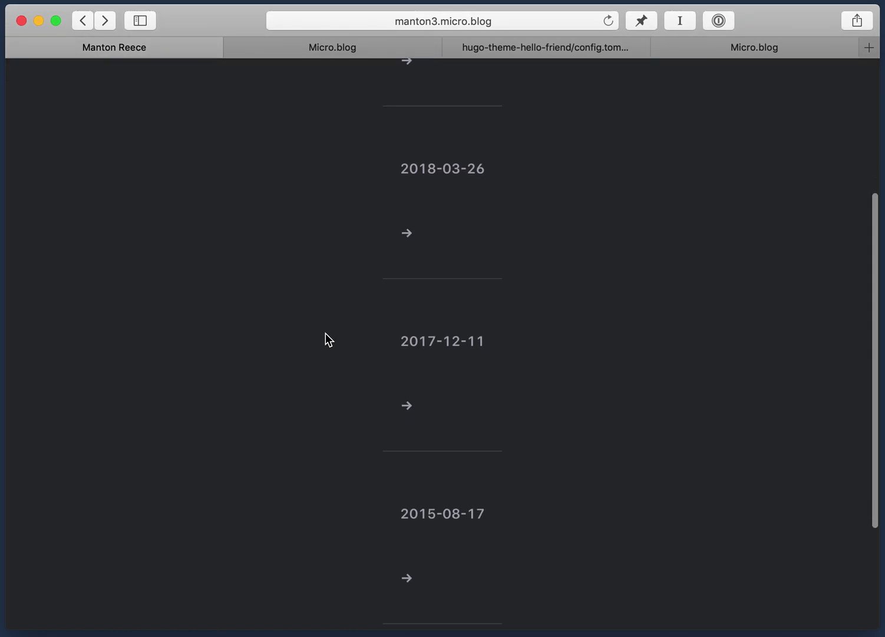
{"action": "scroll", "coordinate": [326, 333], "scroll_direction": "up", "scroll_amount": 8}
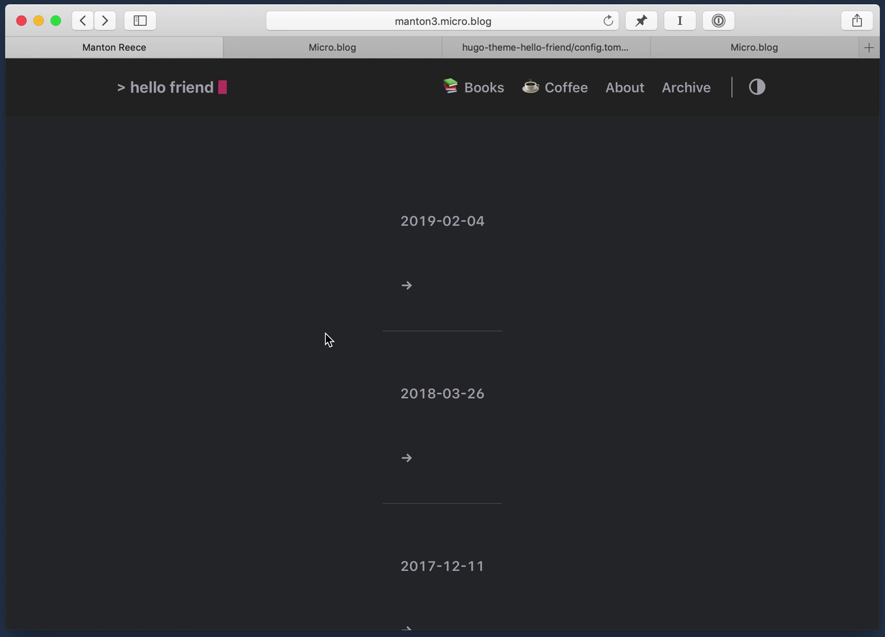
{"action": "left_click", "coordinate": [408, 285]}
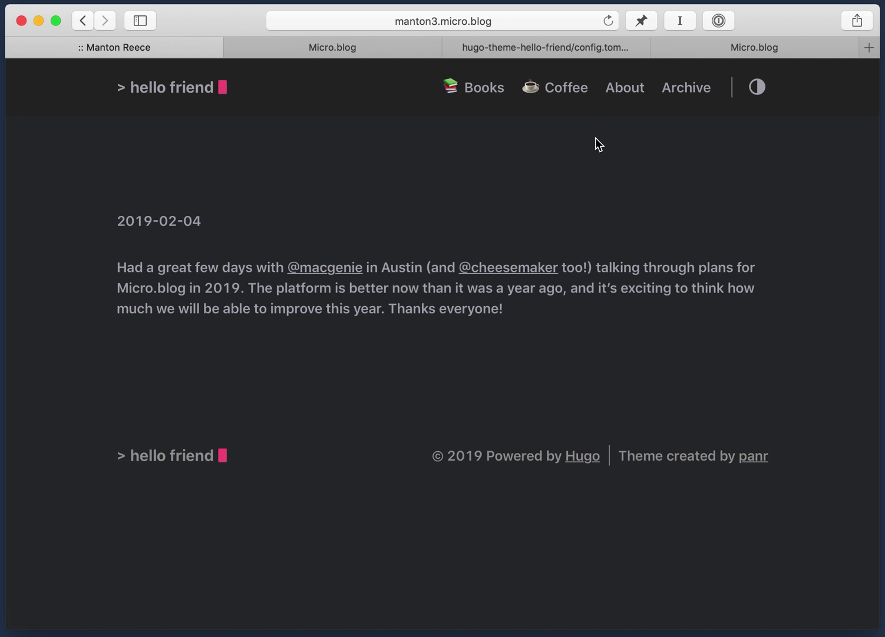
Toggle the blog between light and dark, return home, then go back to the templates page
{"action": "left_click", "coordinate": [757, 88]}
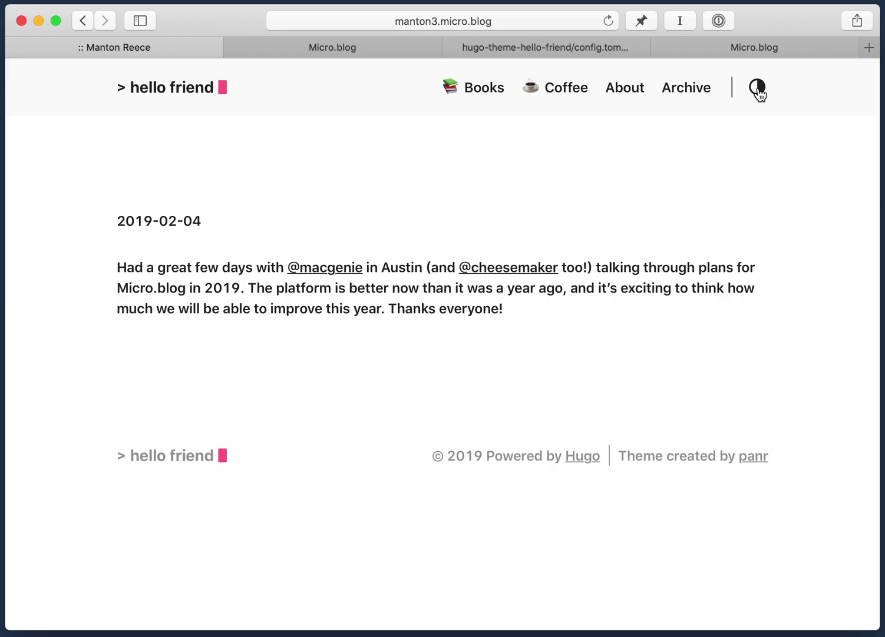
{"action": "left_click", "coordinate": [758, 89]}
{"action": "left_click", "coordinate": [758, 89]}
{"action": "left_click", "coordinate": [758, 88]}
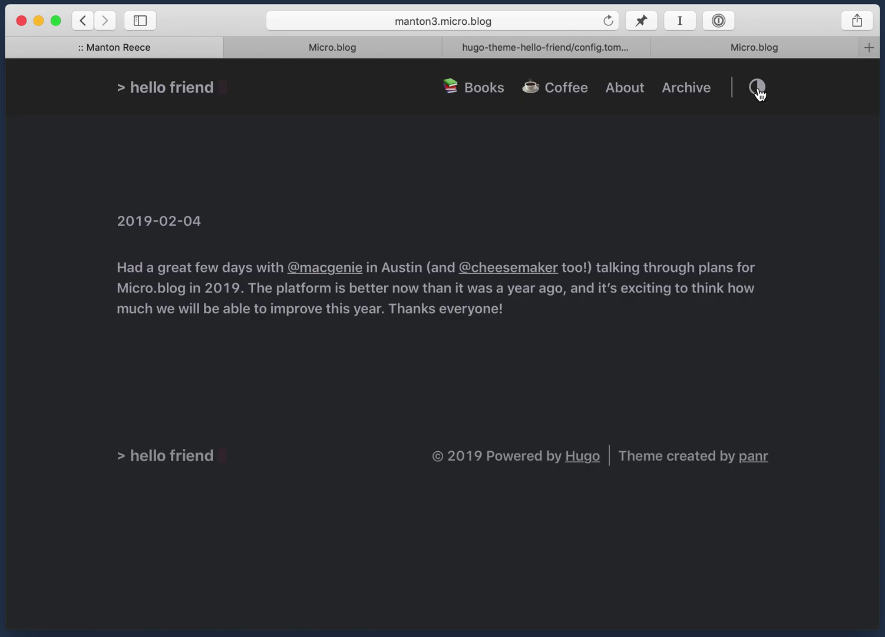
{"action": "left_click", "coordinate": [187, 90]}
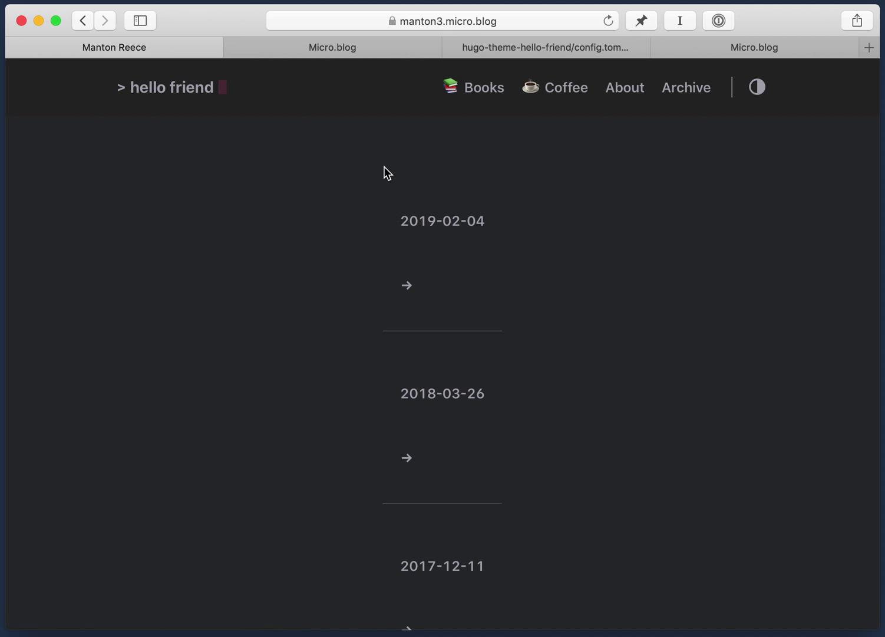
{"action": "left_click", "coordinate": [350, 49]}
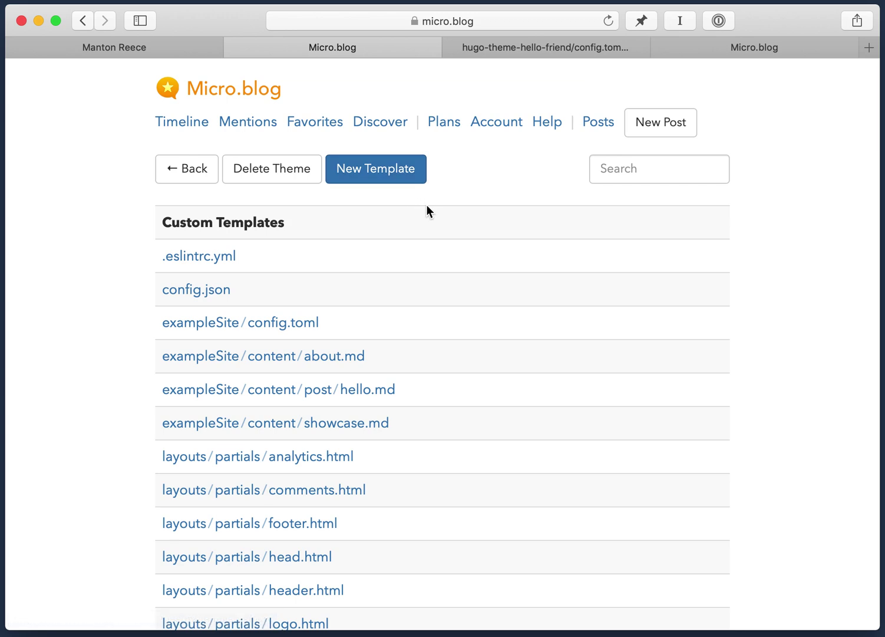
Search the theme templates for 'list' and open layouts/_default/list.html
{"action": "scroll", "coordinate": [494, 382], "scroll_direction": "down", "scroll_amount": 3}
{"action": "scroll", "coordinate": [619, 282], "scroll_direction": "up", "scroll_amount": 3}
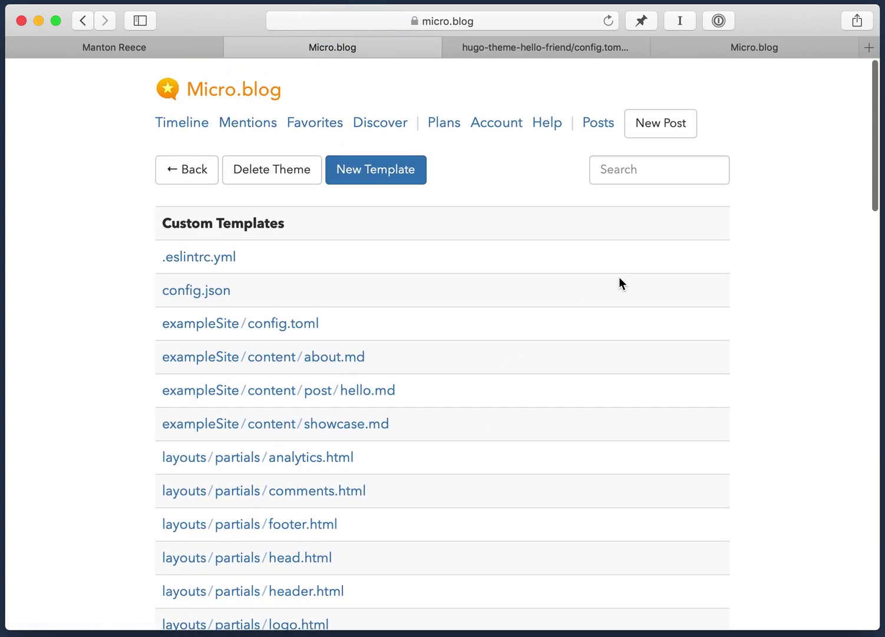
{"action": "left_click", "coordinate": [645, 172]}
{"action": "type", "text": "list"}
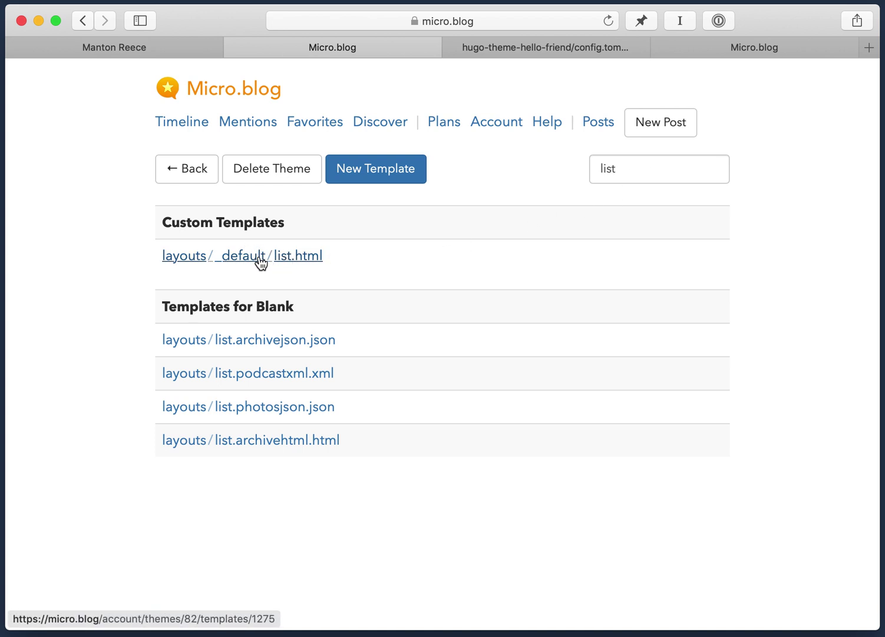
{"action": "left_click", "coordinate": [295, 257]}
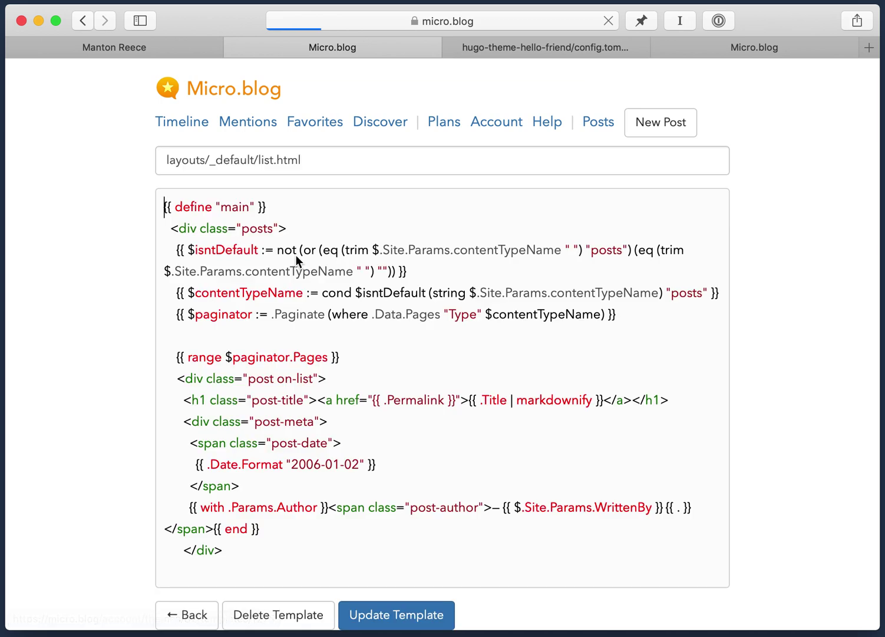
Insert {{ .Content }} on a new line after the h1 title line and save the template
{"action": "scroll", "coordinate": [387, 393], "scroll_direction": "down", "scroll_amount": 5}
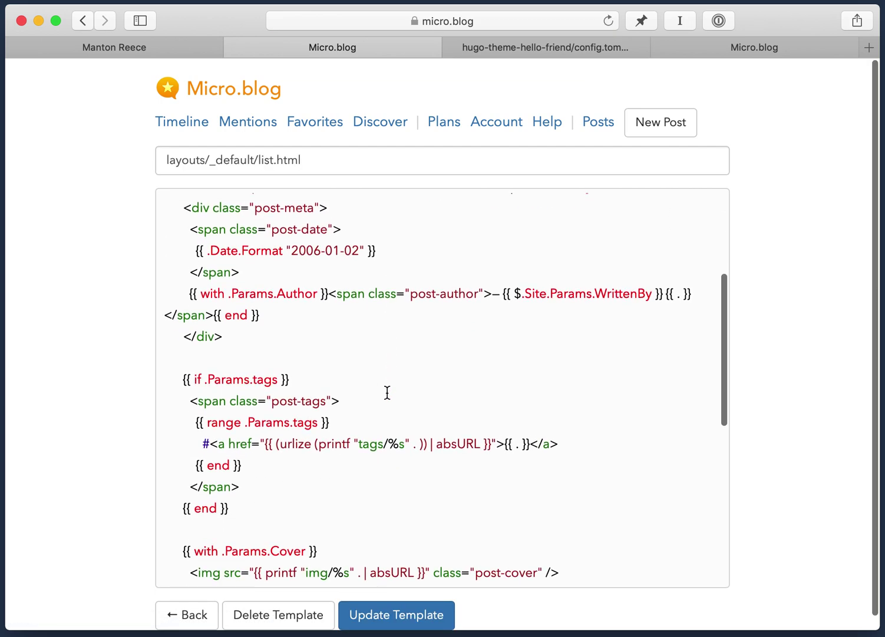
{"action": "scroll", "coordinate": [387, 393], "scroll_direction": "down", "scroll_amount": 5}
{"action": "scroll", "coordinate": [387, 392], "scroll_direction": "up", "scroll_amount": 6}
{"action": "scroll", "coordinate": [387, 393], "scroll_direction": "up", "scroll_amount": 3}
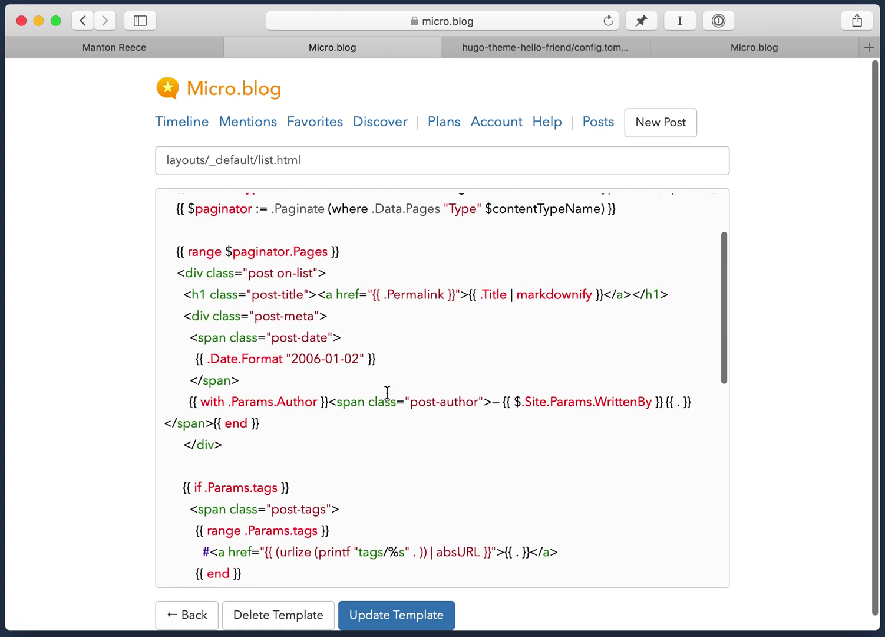
{"action": "scroll", "coordinate": [387, 393], "scroll_direction": "down", "scroll_amount": 2}
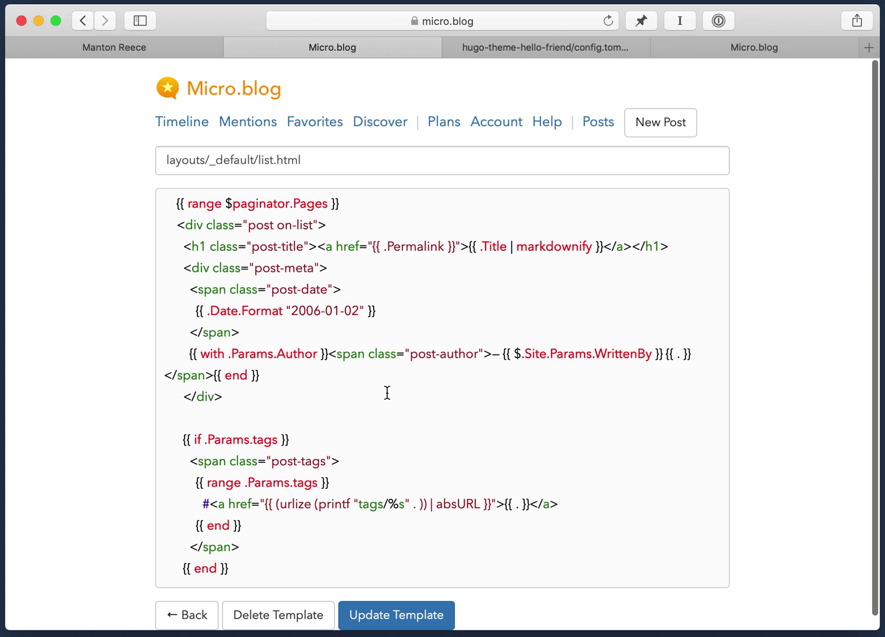
{"action": "scroll", "coordinate": [387, 392], "scroll_direction": "up", "scroll_amount": 3}
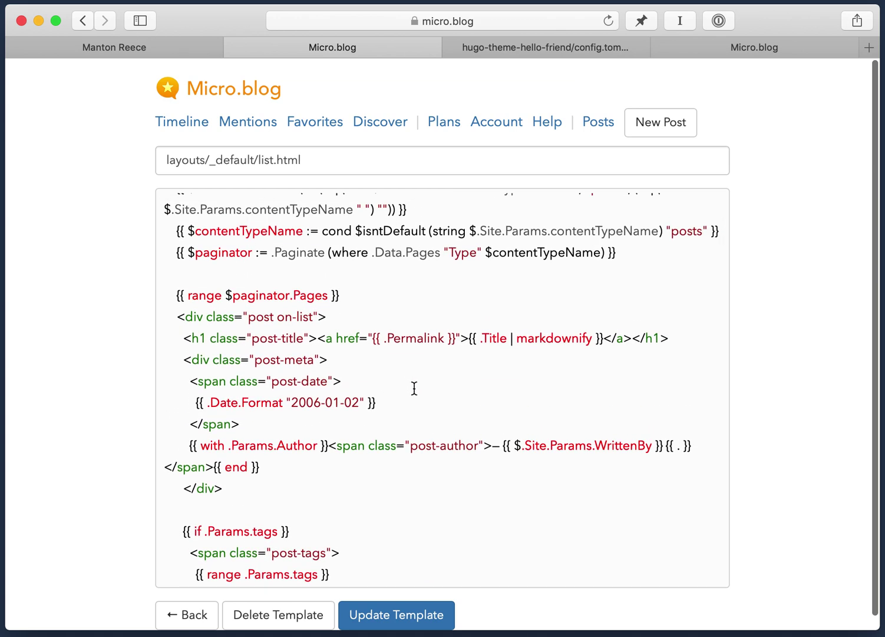
{"action": "left_click", "coordinate": [693, 337]}
{"action": "key", "text": "Return"}
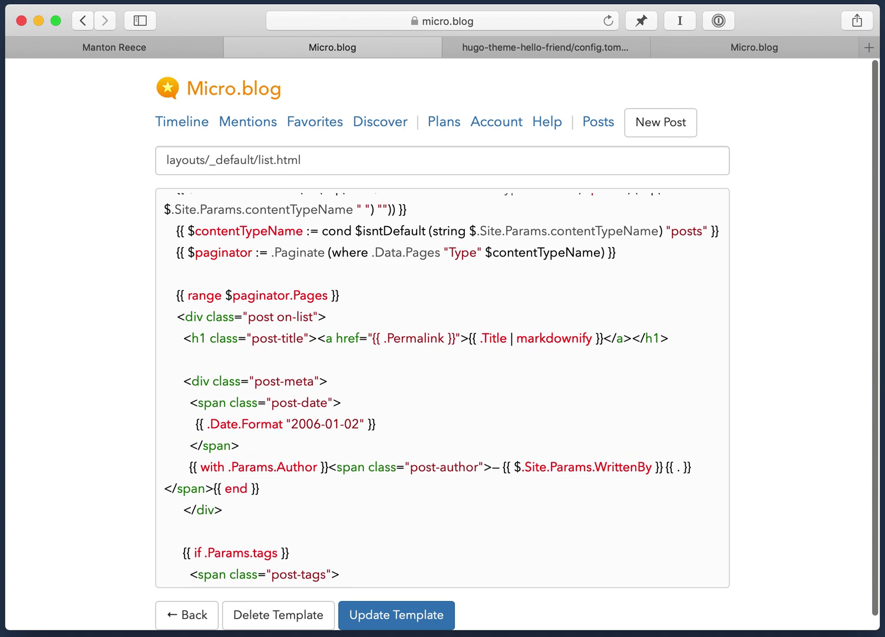
{"action": "type", "text": "{{"}
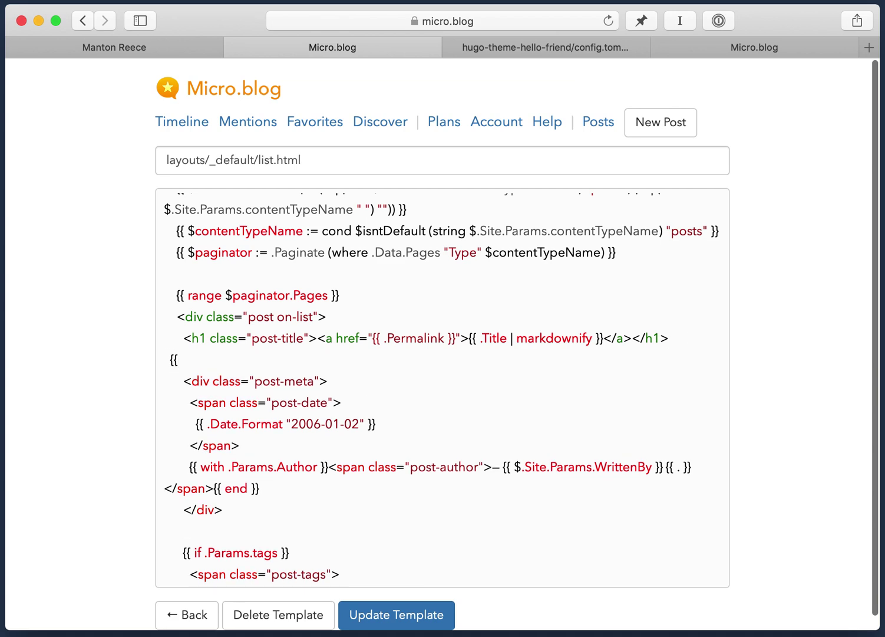
{"action": "type", "text": " .Content }}"}
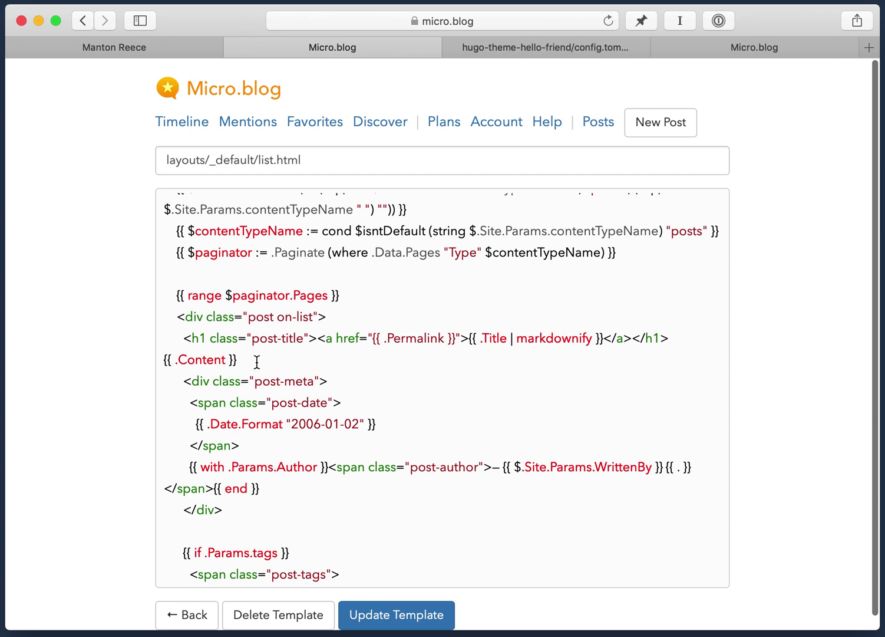
{"action": "left_click", "coordinate": [399, 618]}
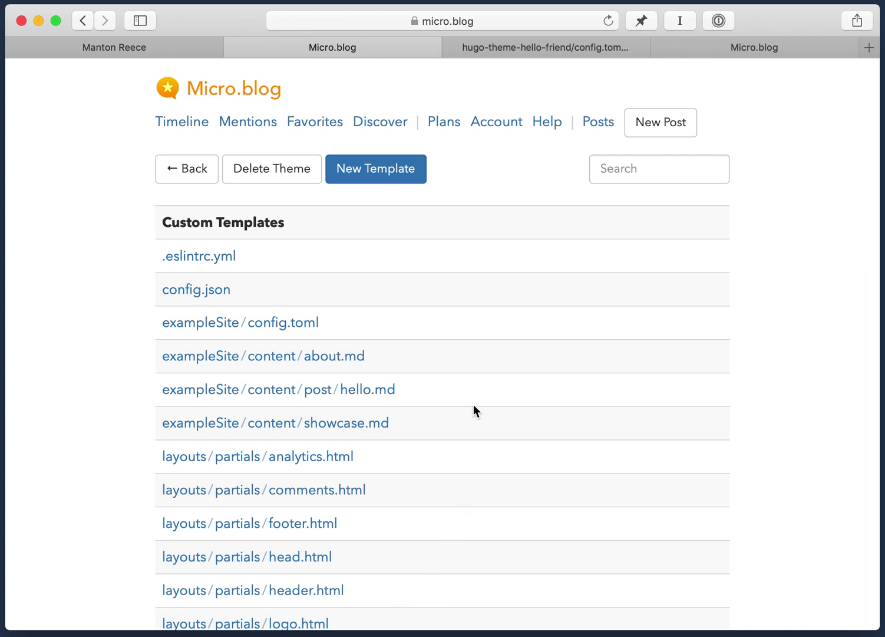
Return to the live blog and reload it to see post text above each date
{"action": "left_click", "coordinate": [164, 48]}
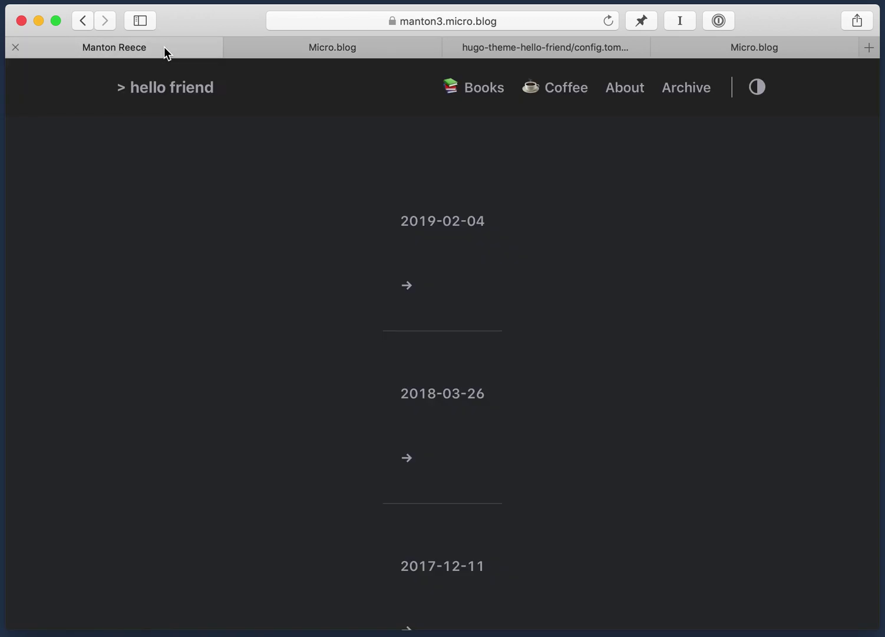
{"action": "key", "text": "super+r"}
{"action": "key", "text": "super+r"}
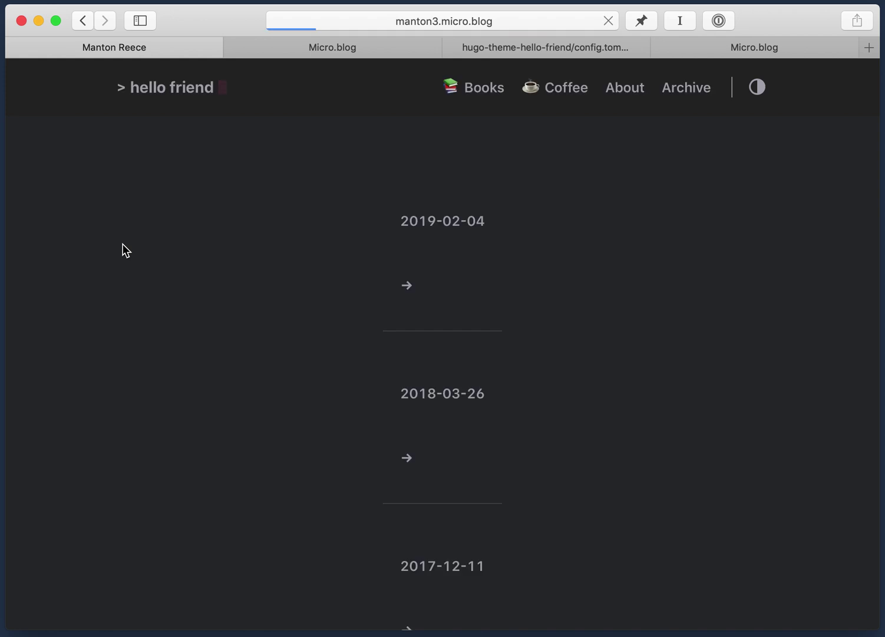